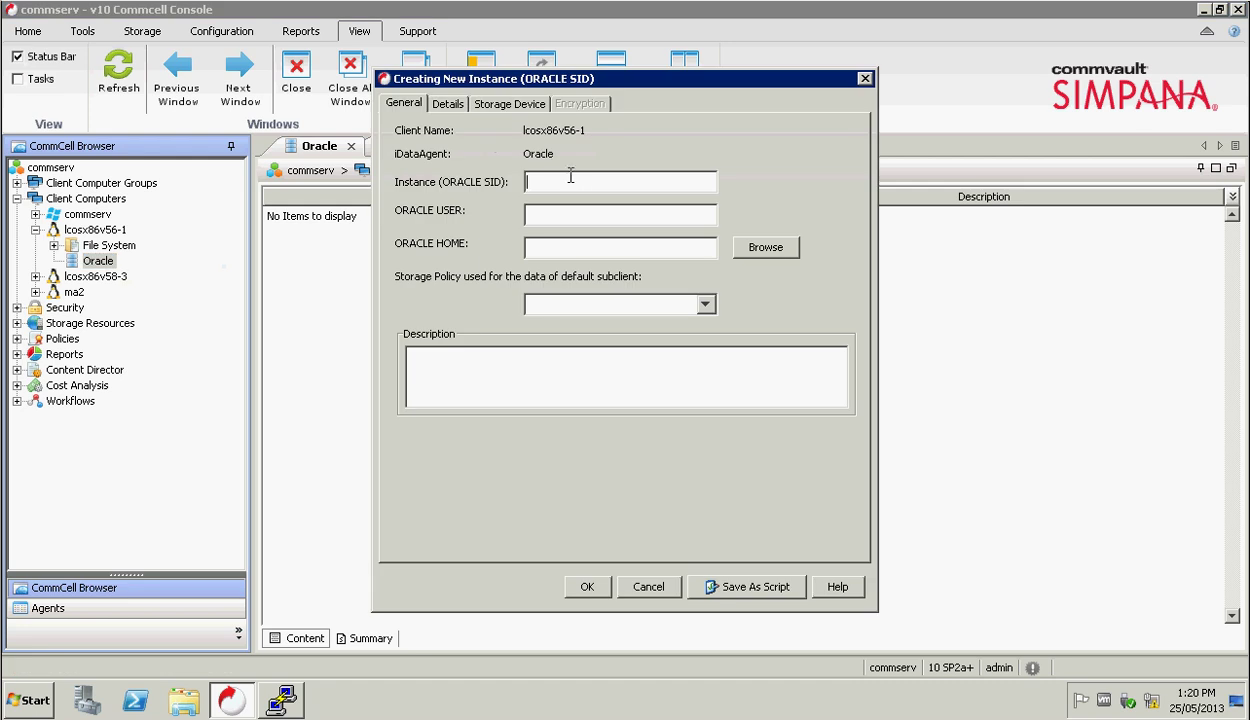
- Enter orcl as the instance's ORACLE SID, and switch to the terminal to run ps -ef | grep pmon
{"action": "type", "text": "orcl"}
{"action": "left_click", "coordinate": [283, 697]}
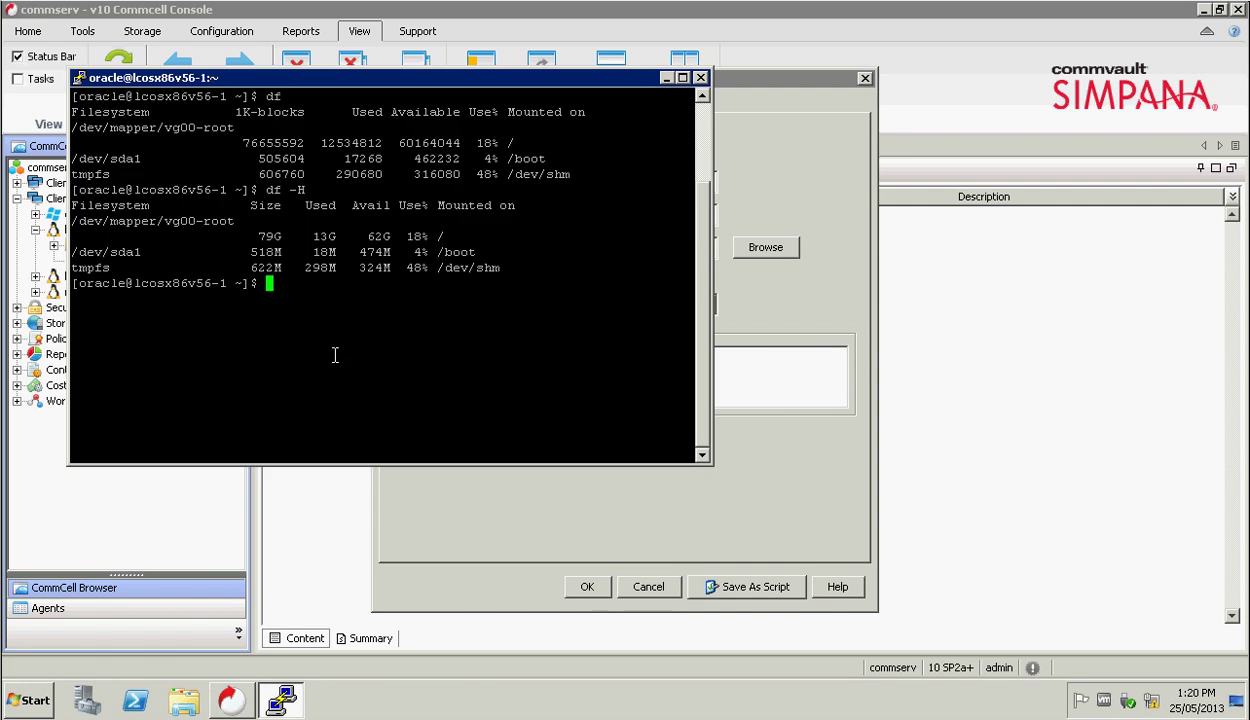
{"action": "type", "text": "ps -ef | grep pmon"}
{"action": "key", "text": "Return"}
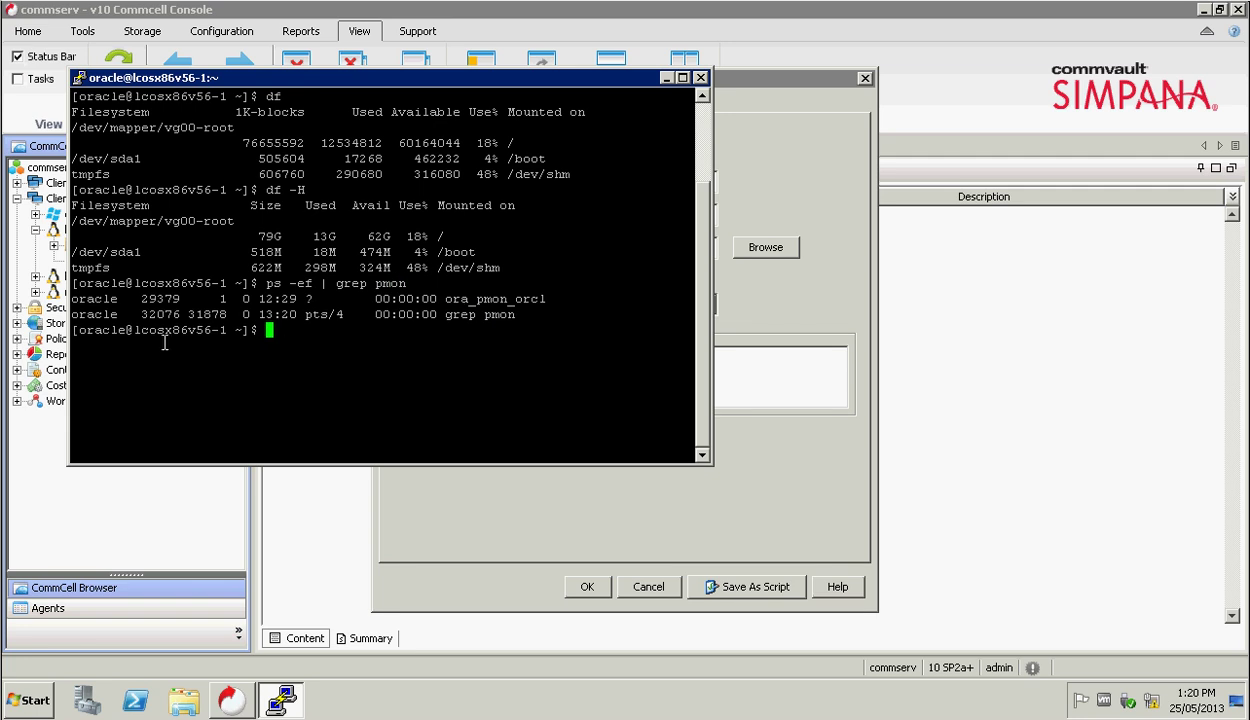
- Copy the pmon process owner oracle from the terminal output into the new instance's ORACLE USER field
{"action": "double_click", "coordinate": [97, 299]}
{"action": "key", "text": "ctrl+c"}
{"action": "left_click", "coordinate": [774, 303]}
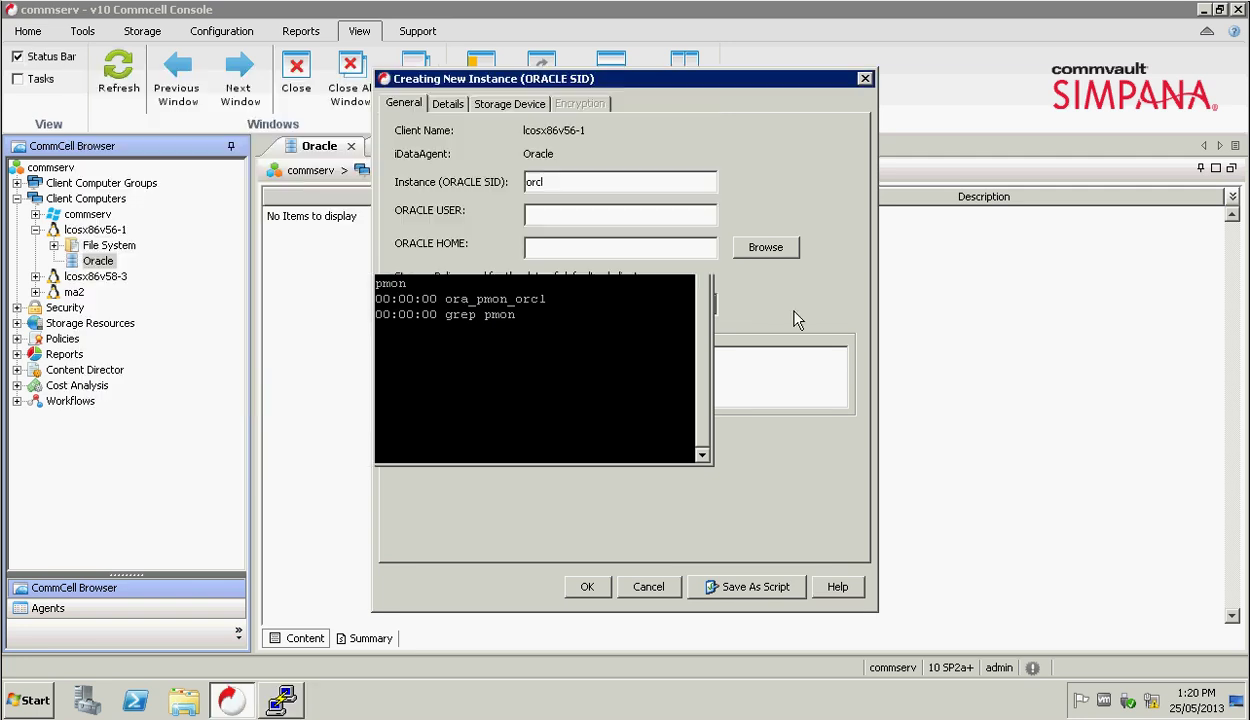
{"action": "left_click", "coordinate": [554, 211]}
{"action": "key", "text": "ctrl+v"}
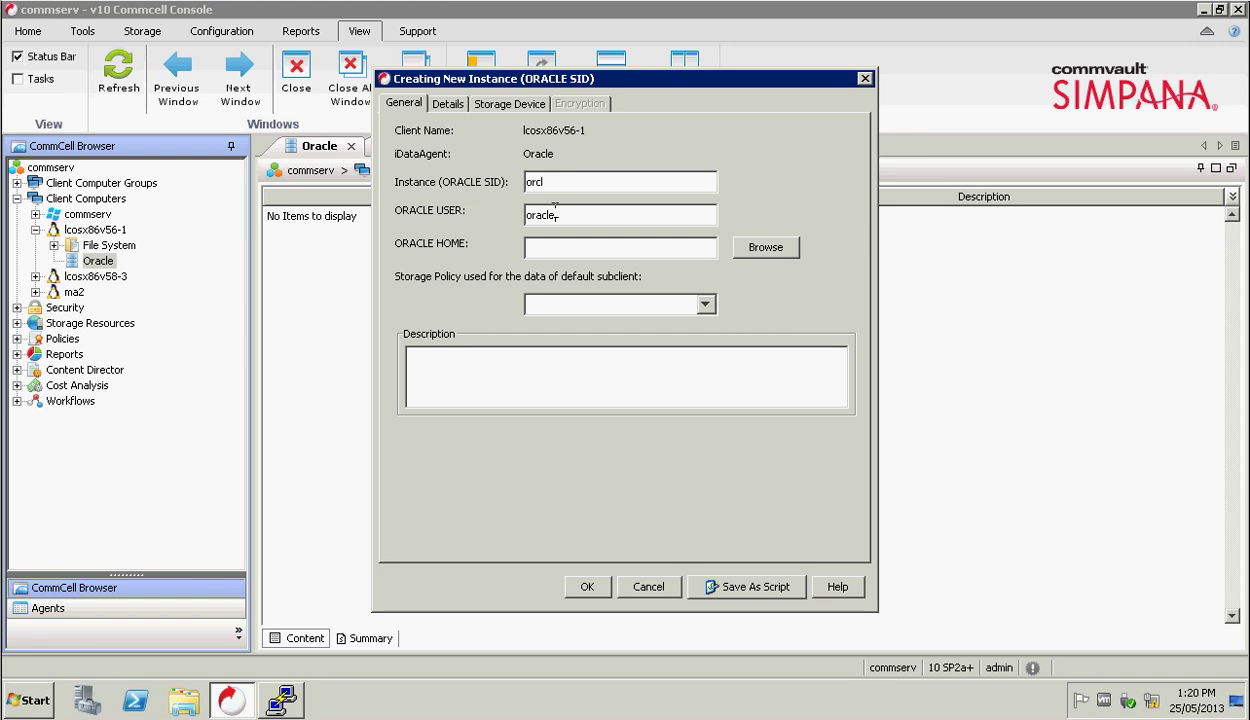
- Switch to the terminal and print the Oracle home path with echo $ORACLE_HOME
{"action": "left_click", "coordinate": [284, 701]}
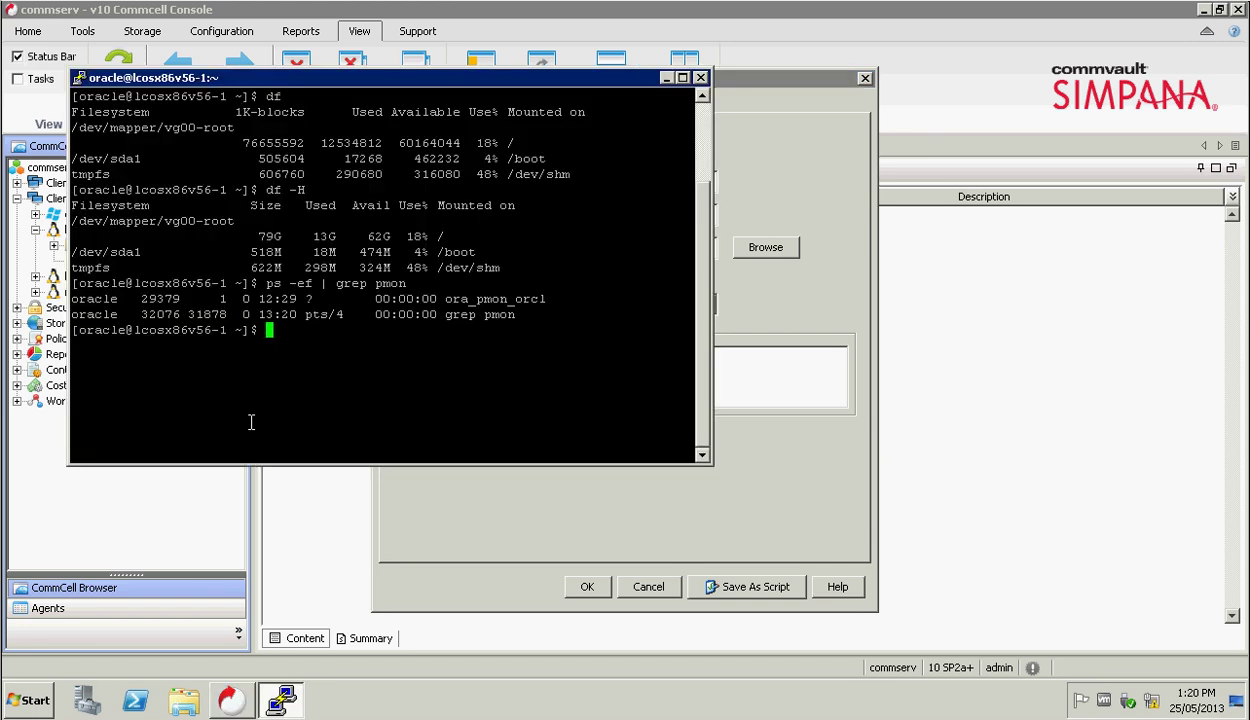
{"action": "type", "text": "echo $ORACLE_HOME"}
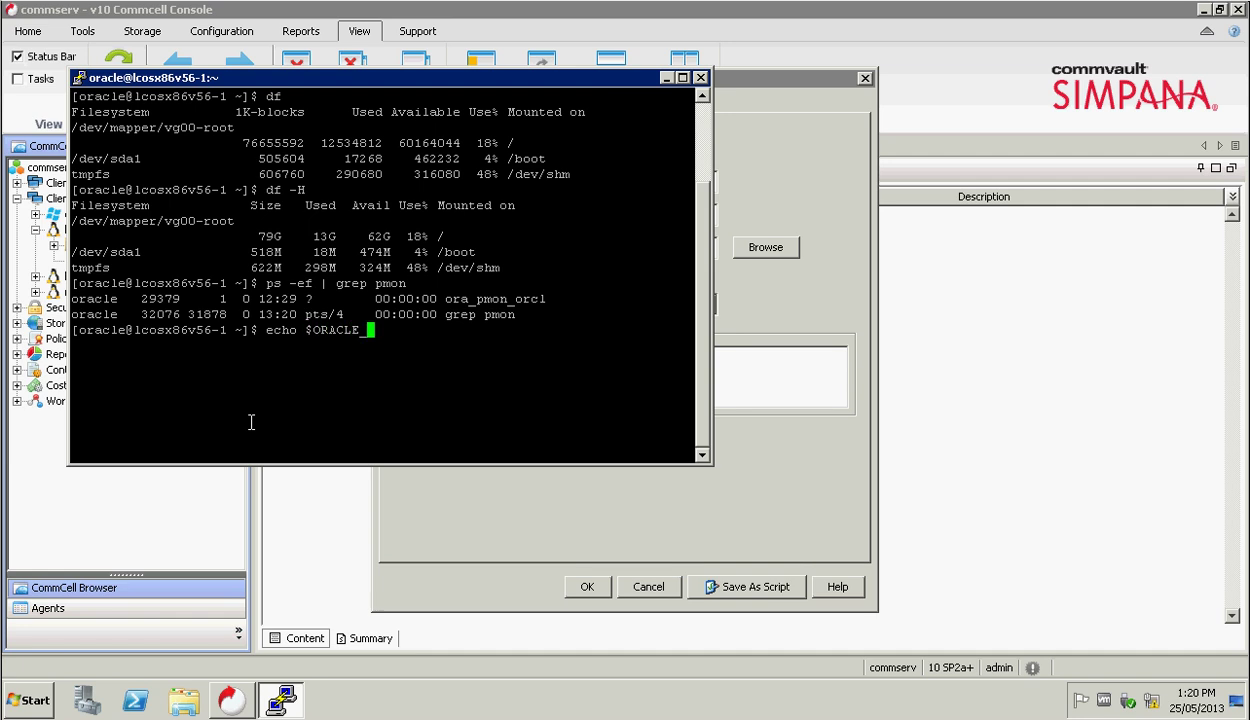
{"action": "key", "text": "Return"}
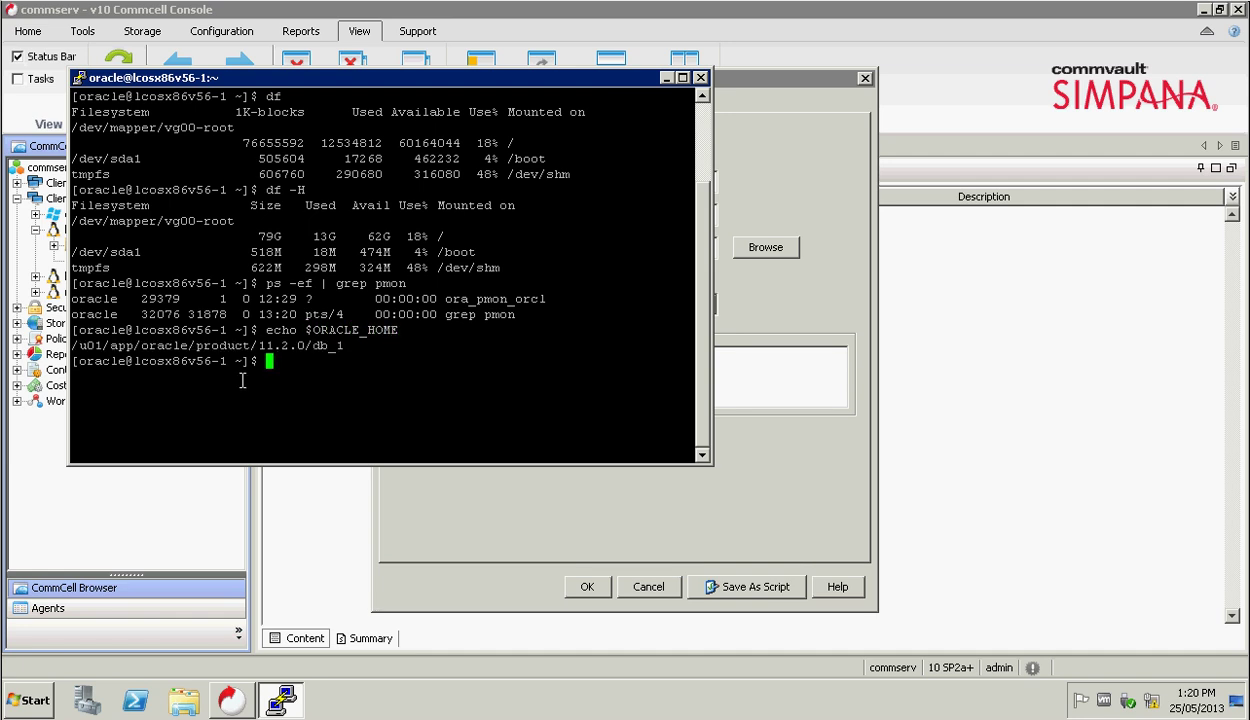
- Copy /u01/app/oracle/product/11.2.0/db_1 from the terminal into ORACLE HOME and choose cs_sp_ml0 as the default subclient's storage policy
{"action": "double_click", "coordinate": [245, 345]}
{"action": "left_click", "coordinate": [744, 340]}
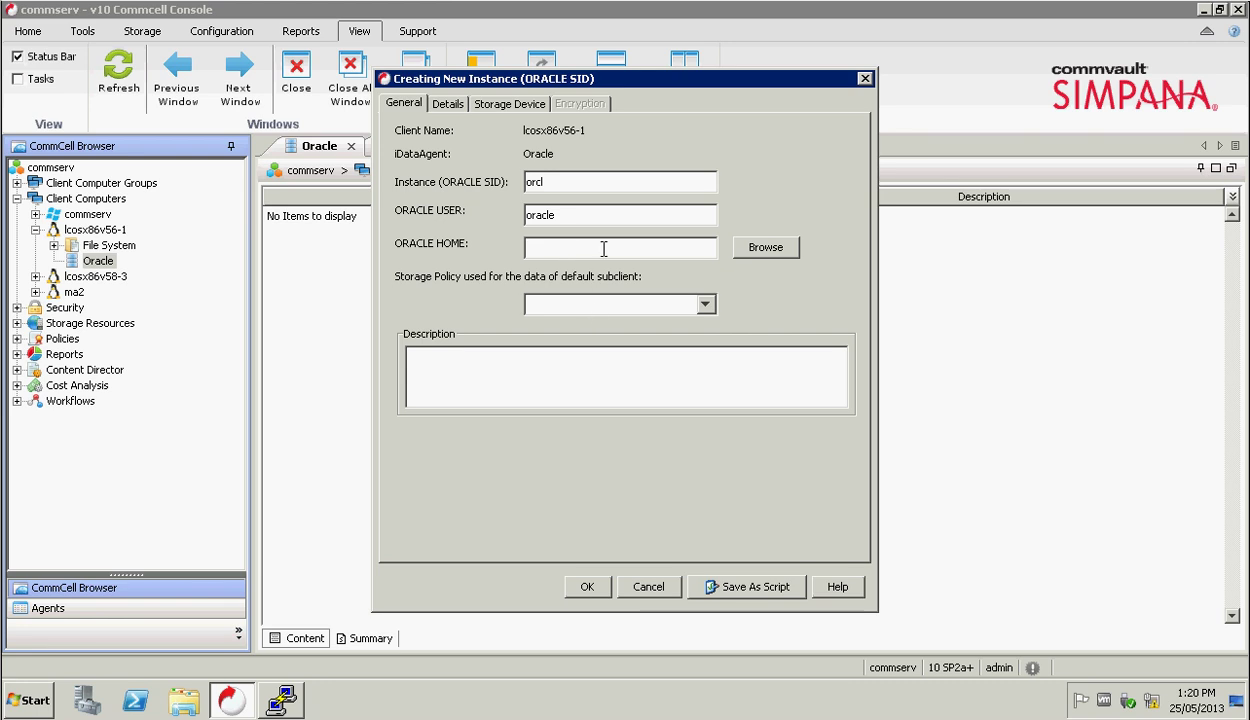
{"action": "left_click", "coordinate": [603, 248]}
{"action": "type", "text": "/u01/app/oracle/product/11.2.0/db_1"}
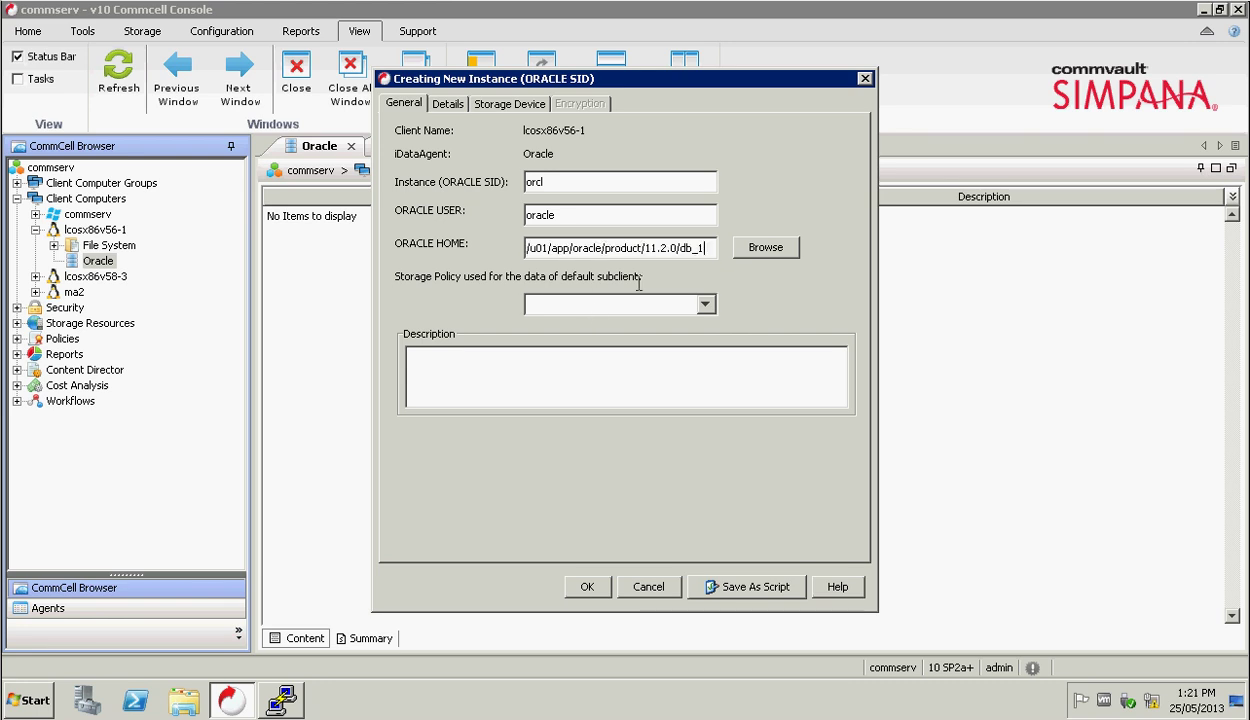
{"action": "left_click", "coordinate": [705, 304]}
{"action": "left_click", "coordinate": [613, 326]}
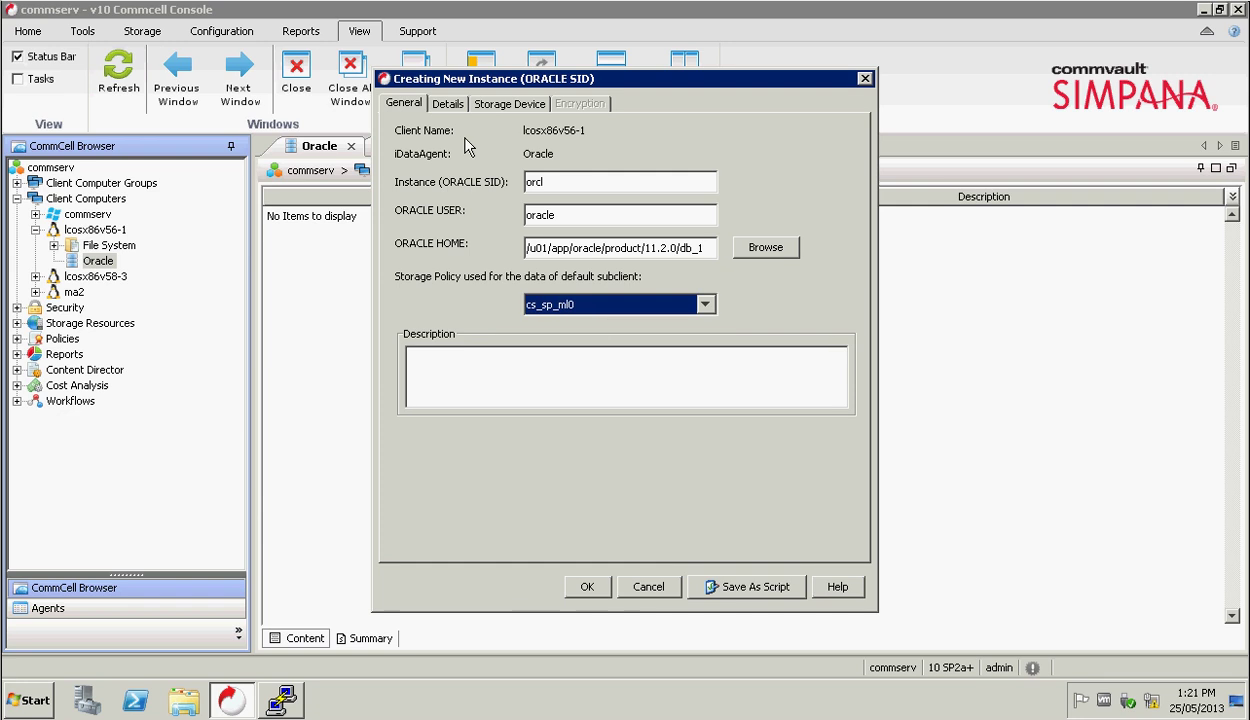
- Fill in the instance's connect string with user sys, the database password entered and confirmed, and service orcl
{"action": "left_click", "coordinate": [447, 104]}
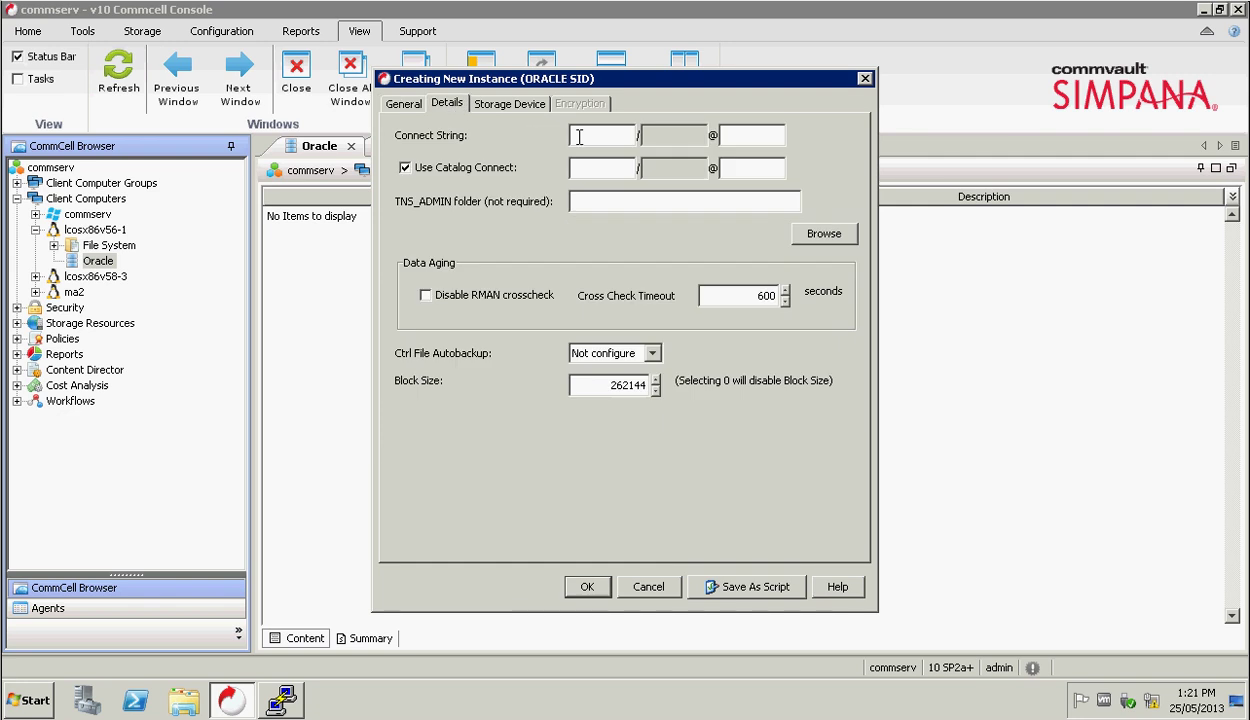
{"action": "type", "text": "sys"}
{"action": "left_click", "coordinate": [665, 140]}
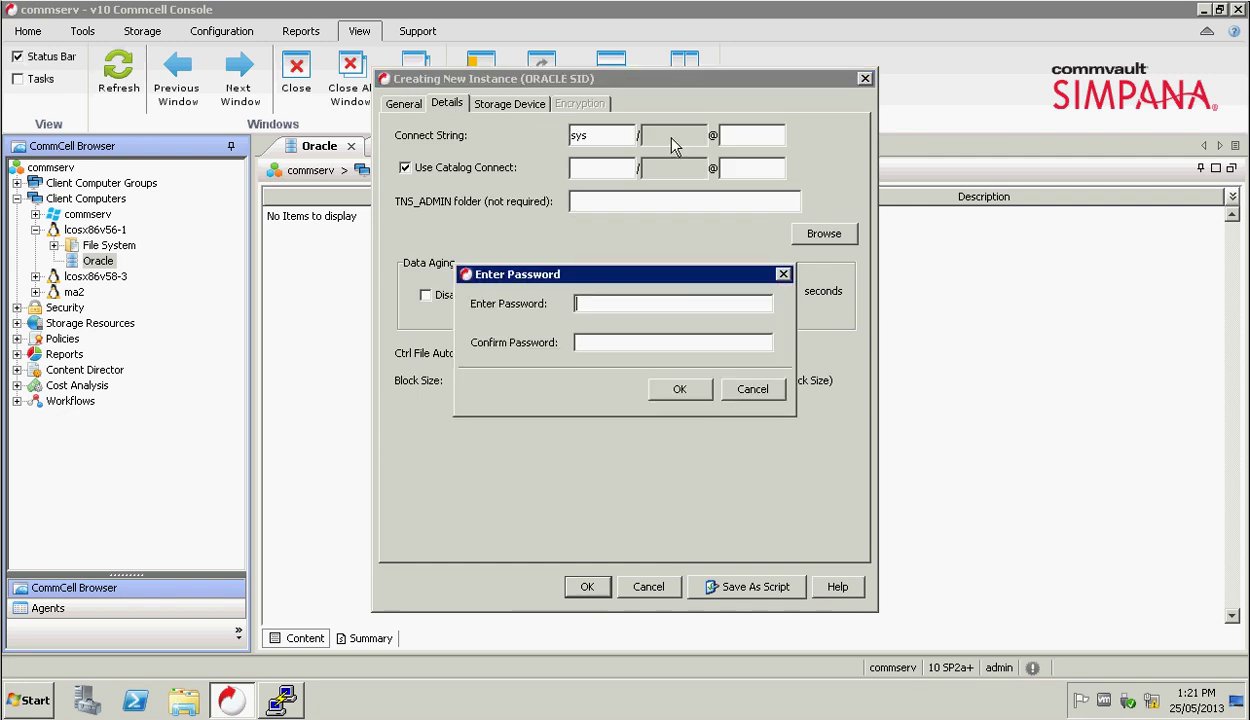
{"action": "type", "text": "******"}
{"action": "key", "text": "Tab"}
{"action": "type", "text": "******"}
{"action": "left_click", "coordinate": [679, 389]}
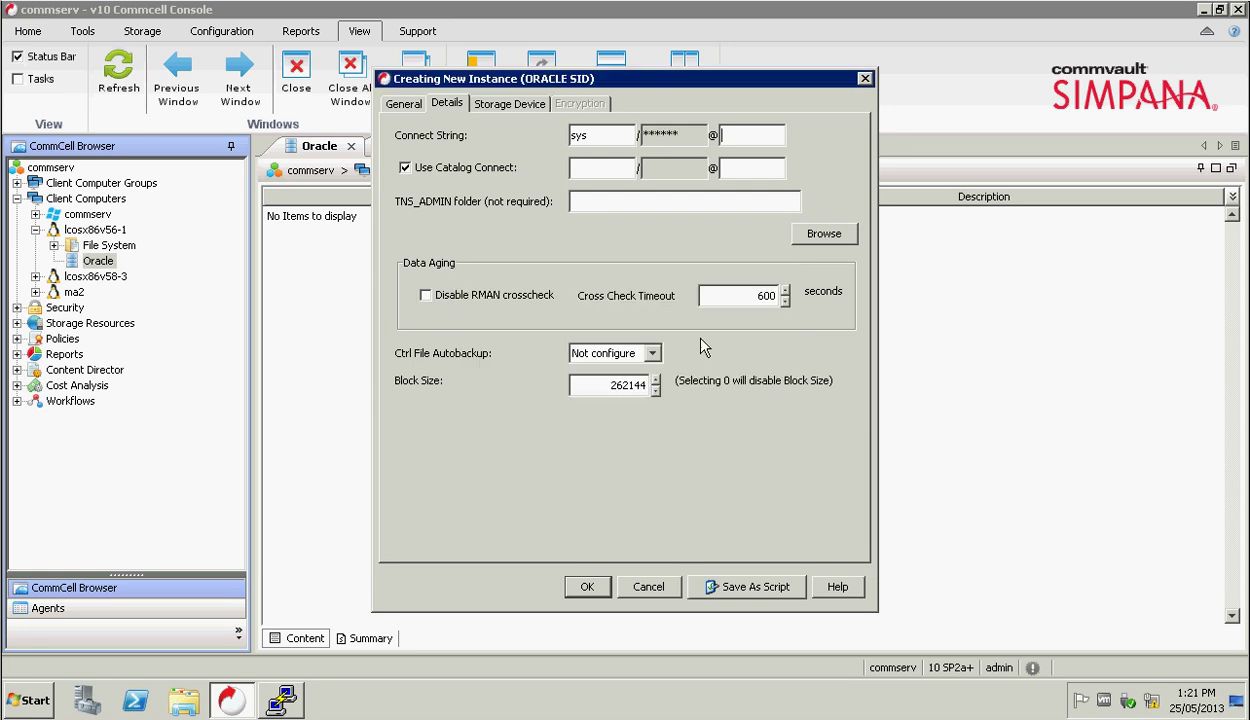
{"action": "type", "text": "orcl"}
- Disable Use Catalog Connect and set Ctrl File Autobackup to Configure On
{"action": "left_click", "coordinate": [403, 167]}
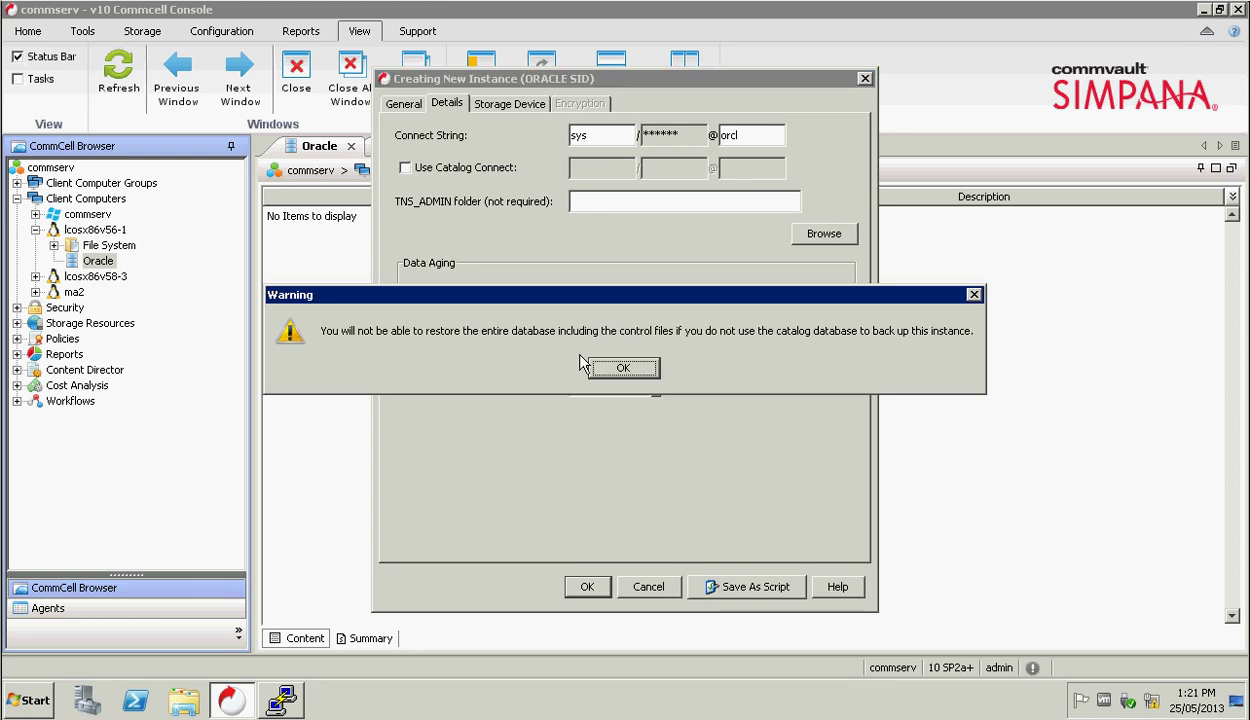
{"action": "left_click", "coordinate": [605, 366]}
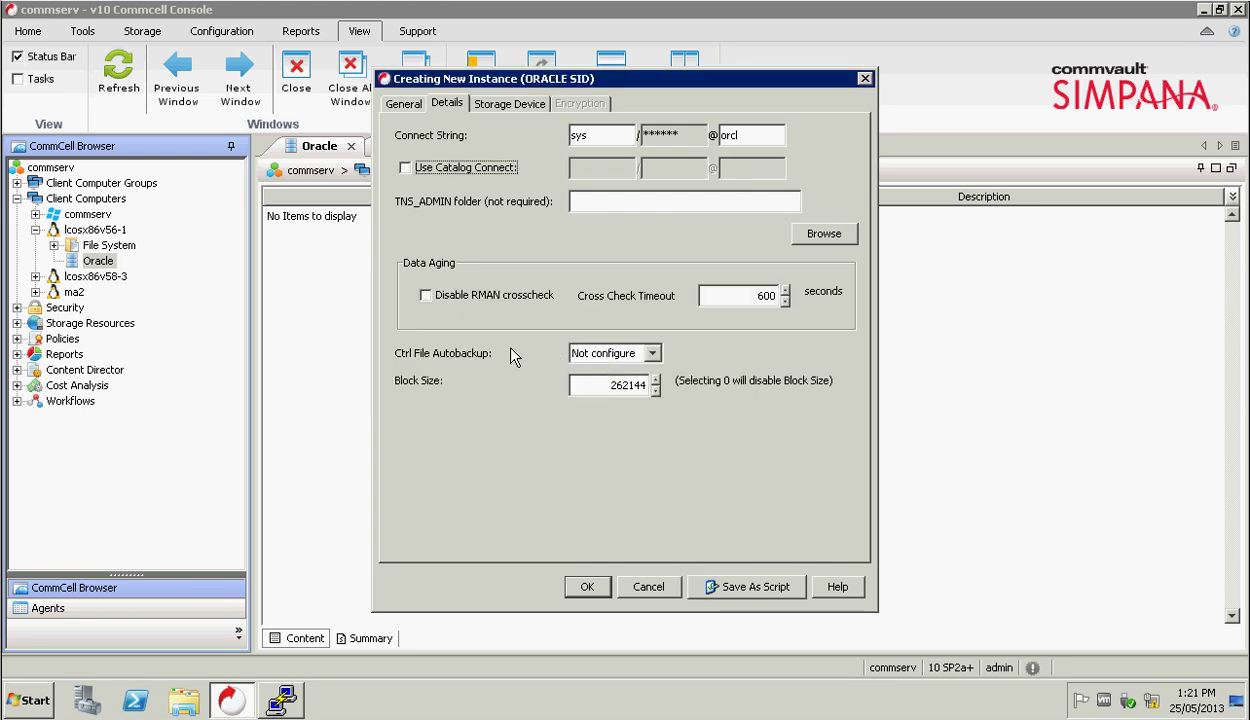
{"action": "left_click", "coordinate": [640, 354]}
{"action": "left_click", "coordinate": [605, 381]}
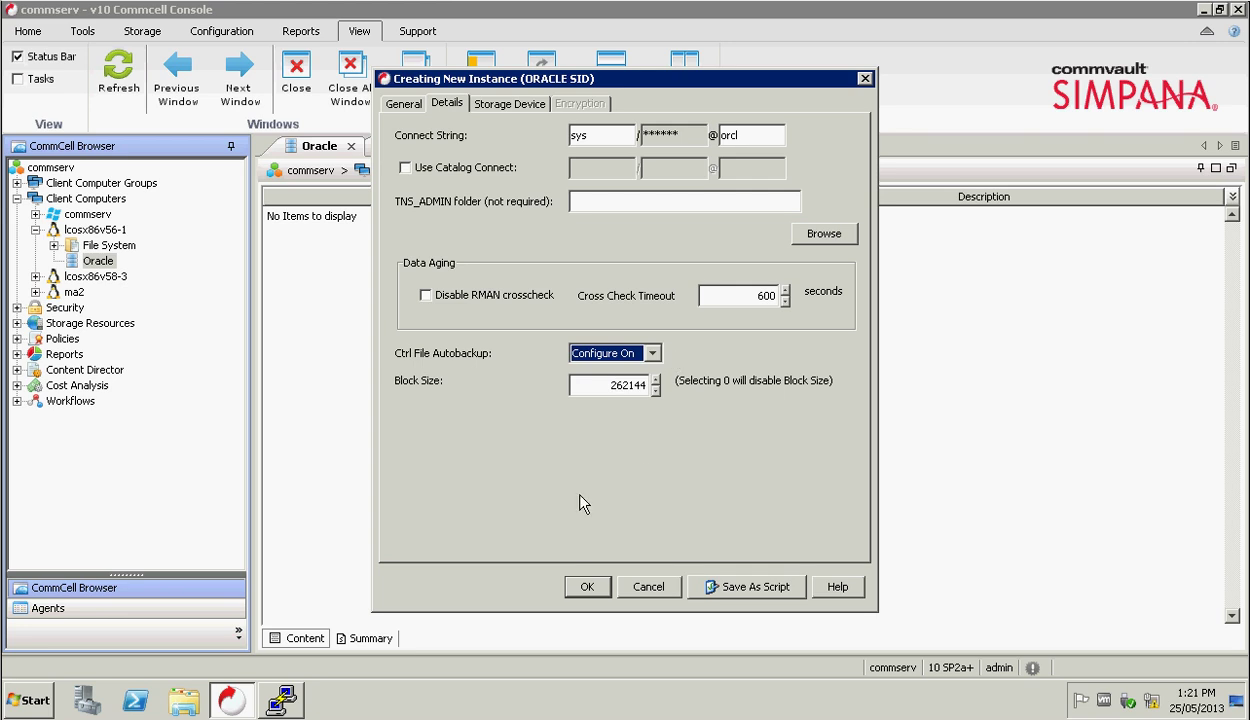
- Assign storage policy cs_sp_ml0 to user command backups and all archive log backups, and create the instance
{"action": "left_click", "coordinate": [494, 104]}
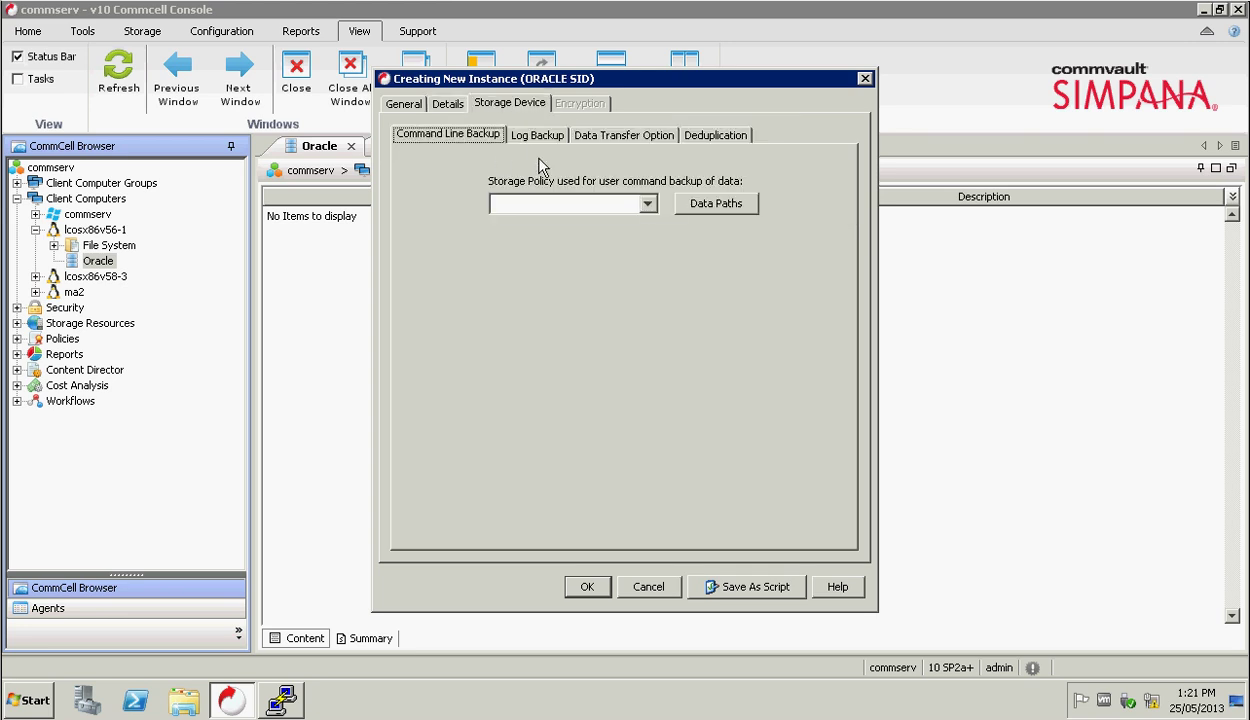
{"action": "left_click", "coordinate": [635, 202]}
{"action": "left_click", "coordinate": [545, 217]}
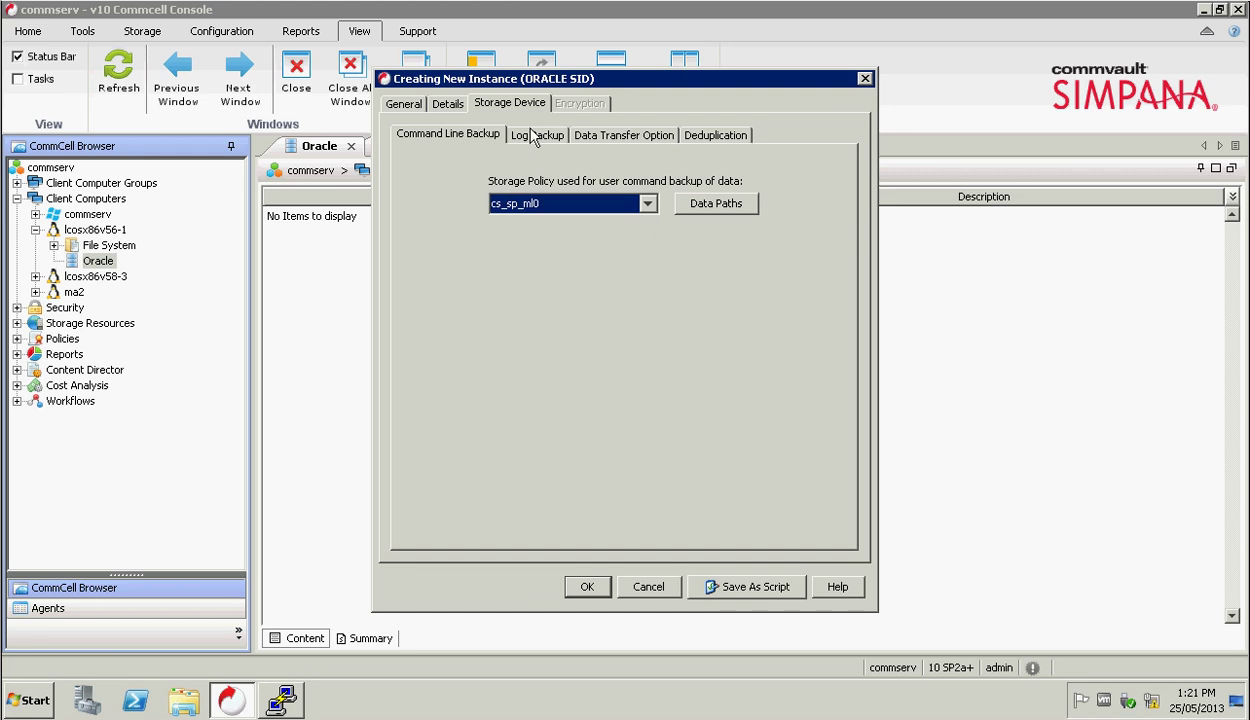
{"action": "left_click", "coordinate": [533, 138]}
{"action": "left_click", "coordinate": [542, 202]}
{"action": "left_click", "coordinate": [545, 226]}
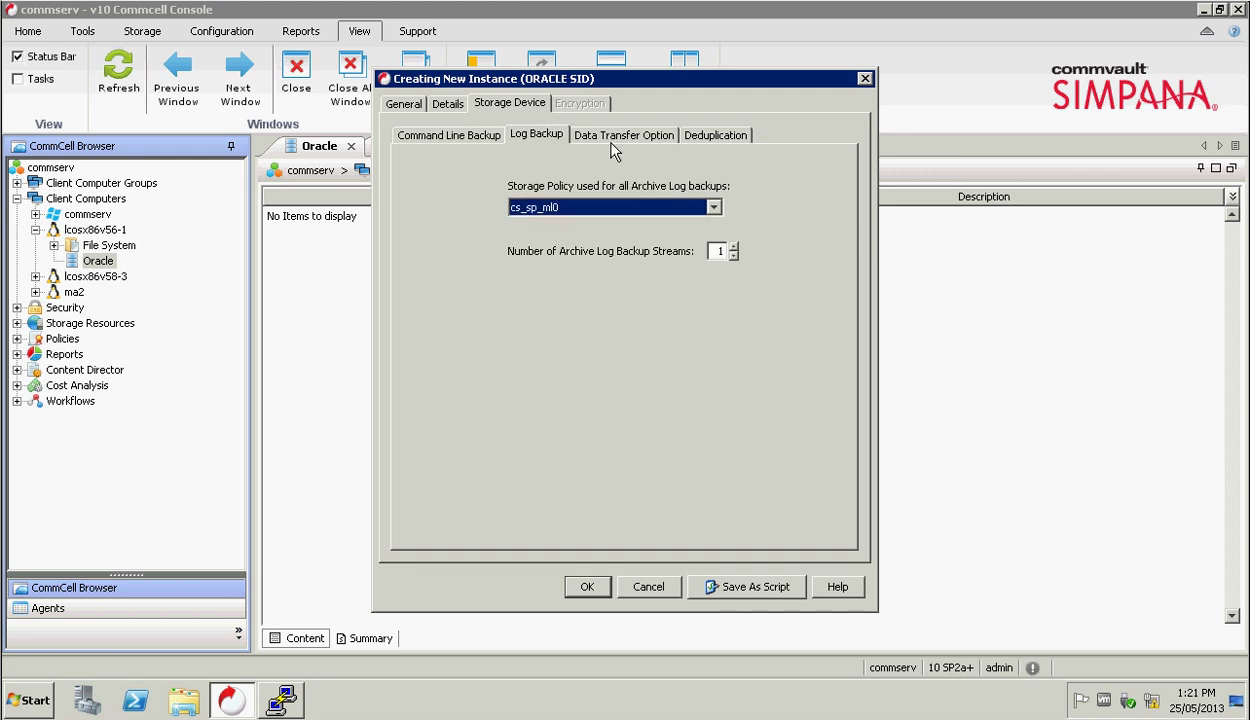
{"action": "left_click", "coordinate": [600, 135]}
{"action": "left_click", "coordinate": [517, 138]}
{"action": "left_click", "coordinate": [584, 587]}
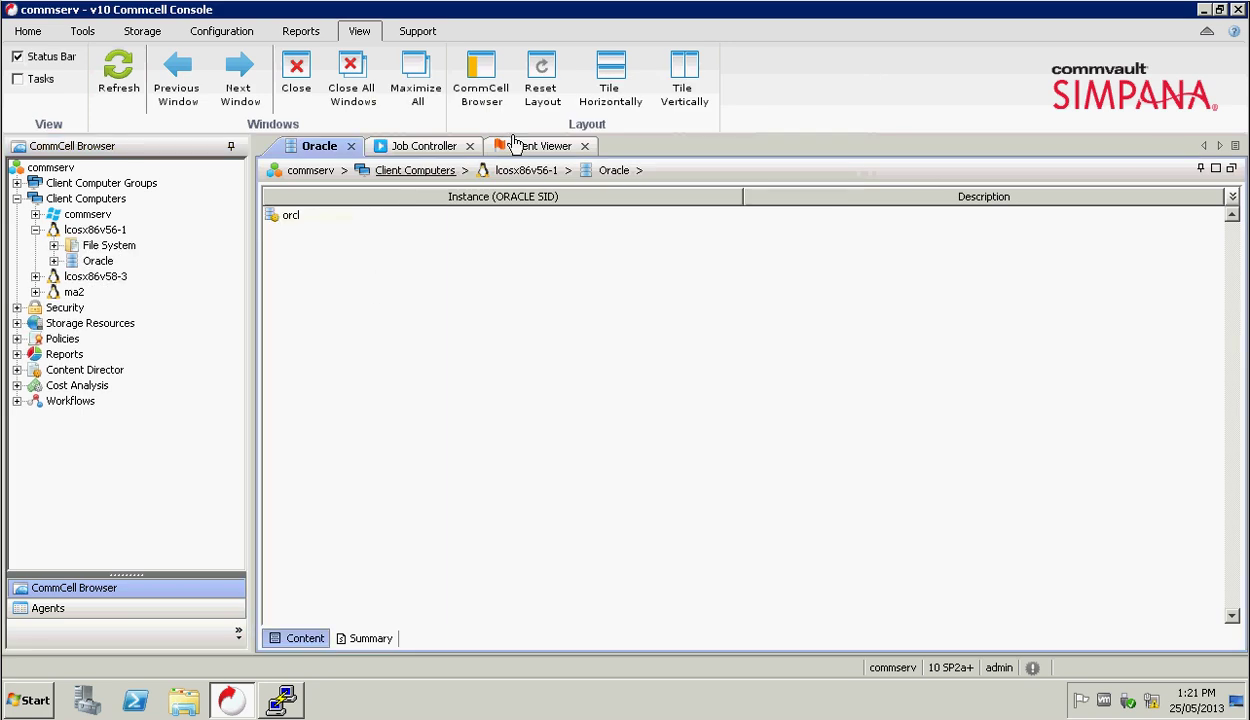
- Check the Event Viewer and the Job Controller, and return to the Oracle agent view
{"action": "left_click", "coordinate": [540, 146]}
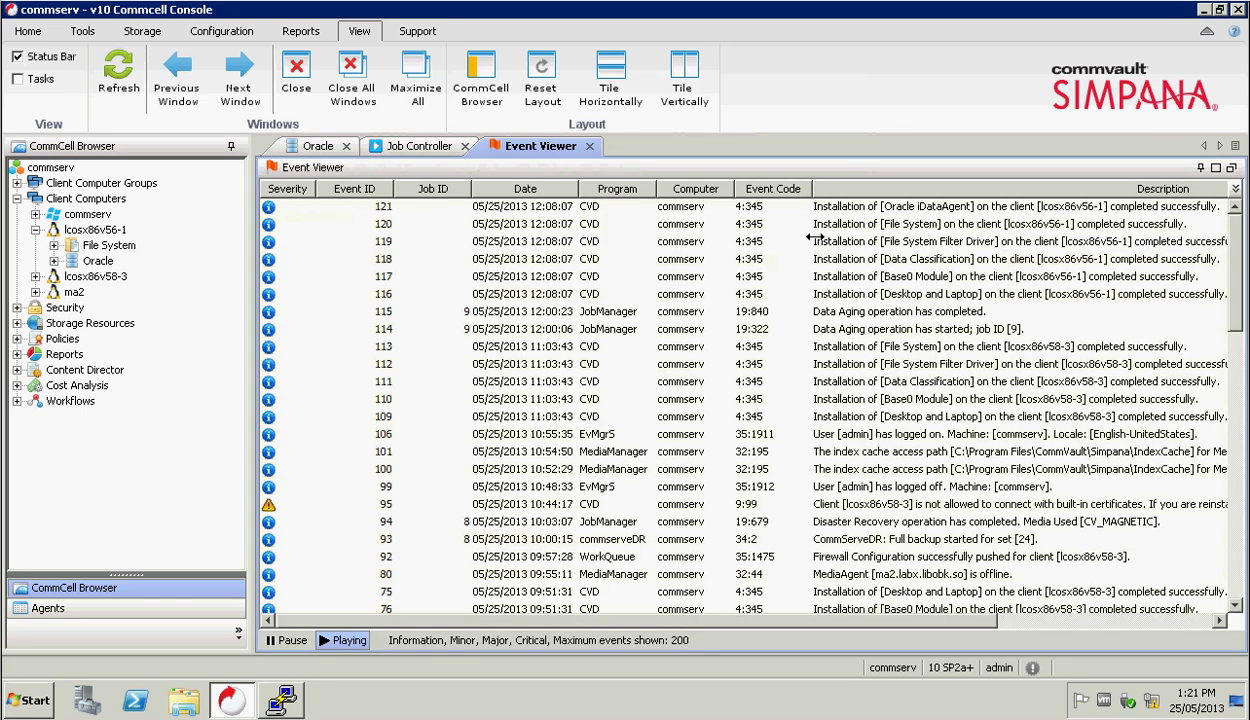
{"action": "left_click", "coordinate": [386, 148]}
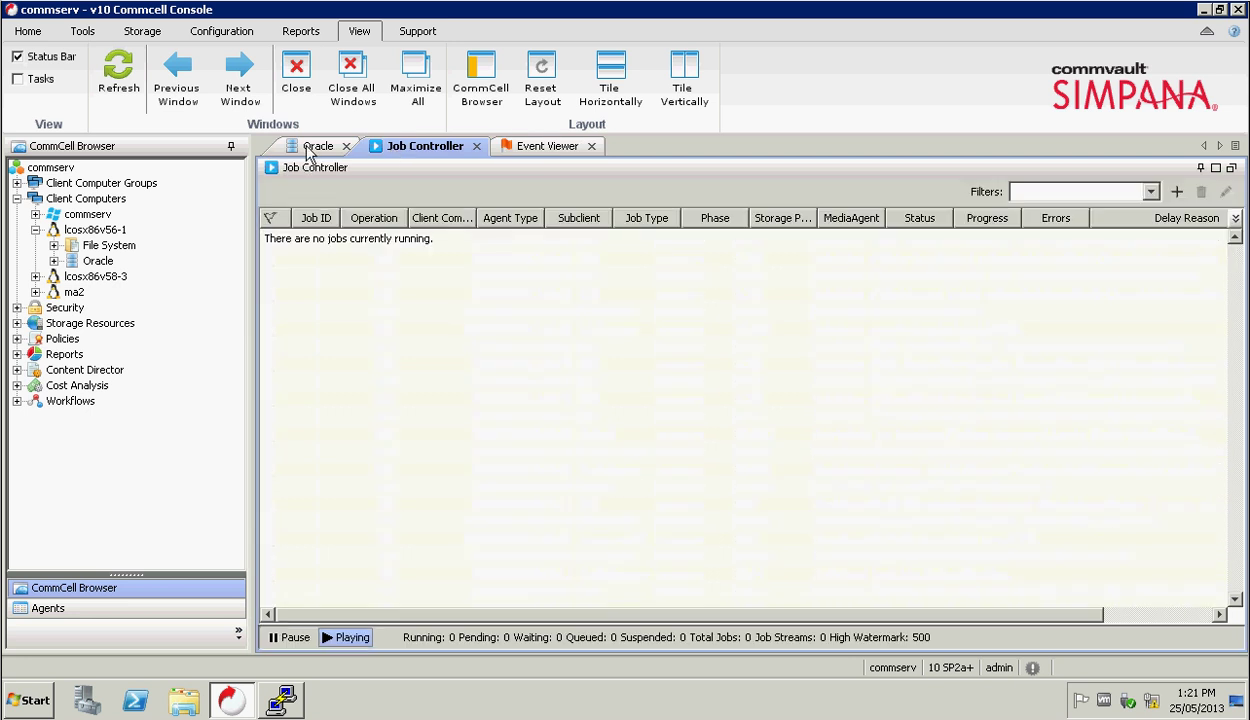
{"action": "left_click", "coordinate": [318, 146]}
- Open the orcl instance's properties, refresh the ORACLE status, review the connection details and close the properties without changes
{"action": "left_click", "coordinate": [108, 277]}
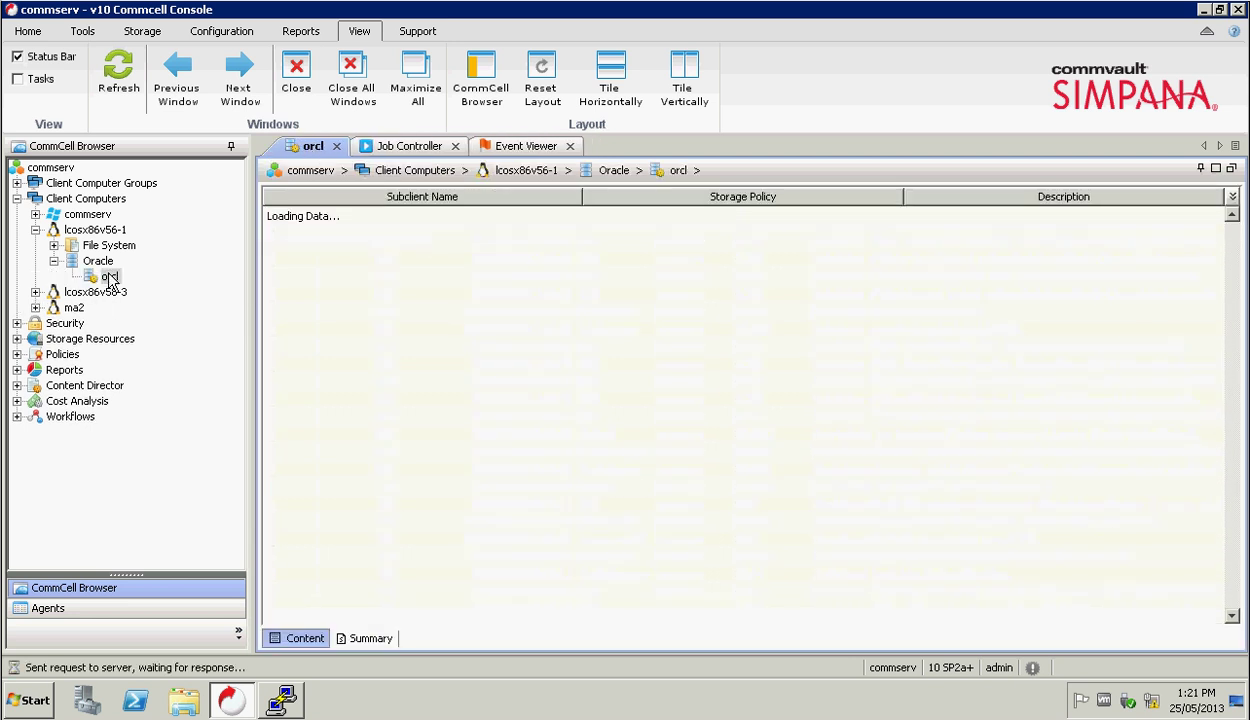
{"action": "right_click", "coordinate": [110, 278]}
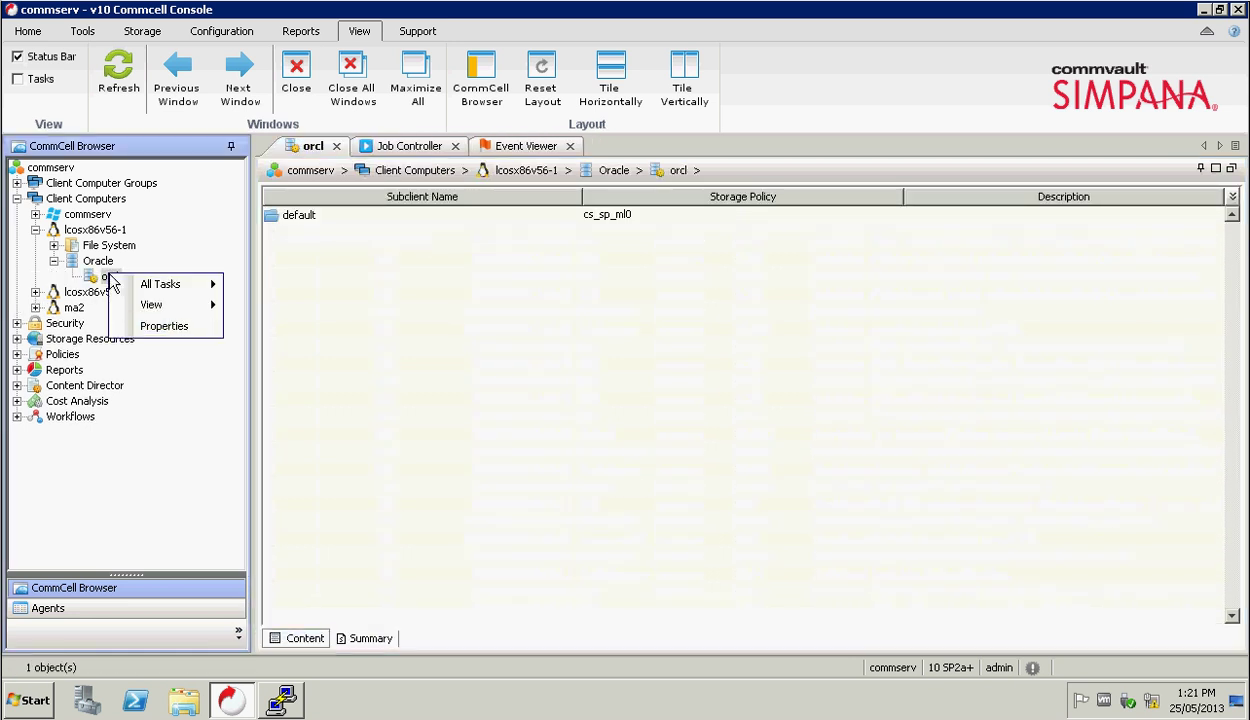
{"action": "left_click", "coordinate": [170, 326]}
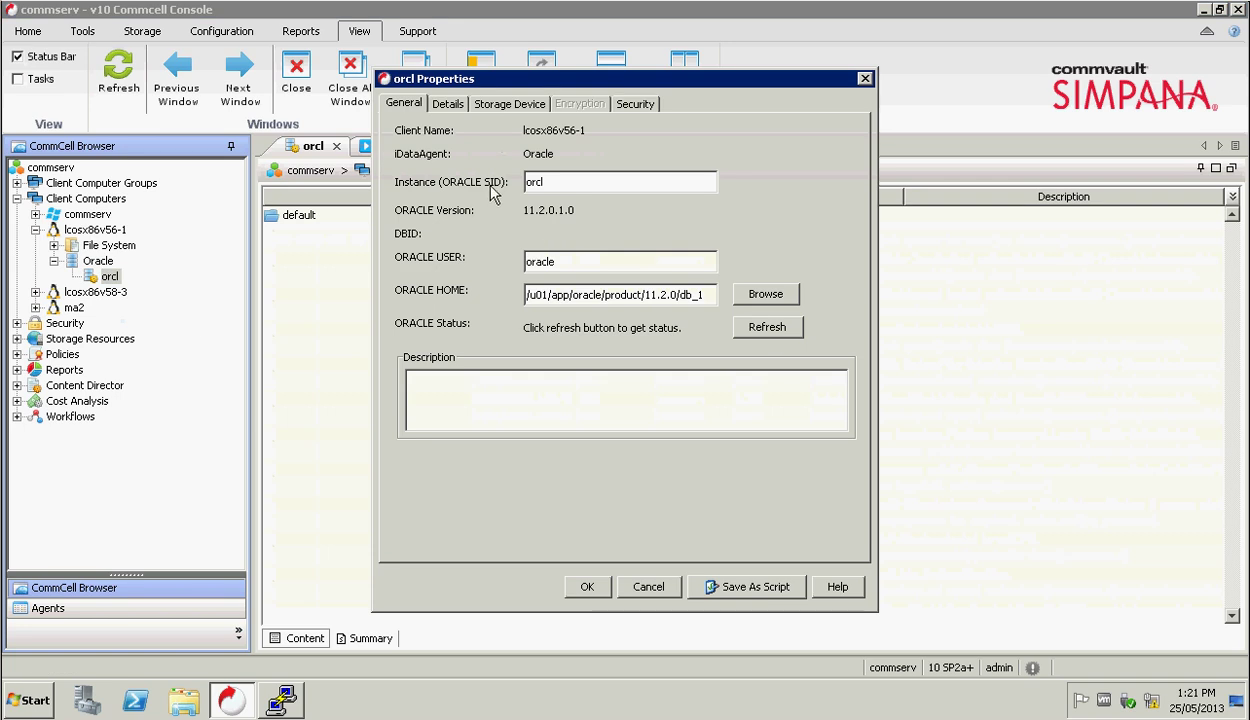
{"action": "left_click", "coordinate": [774, 339]}
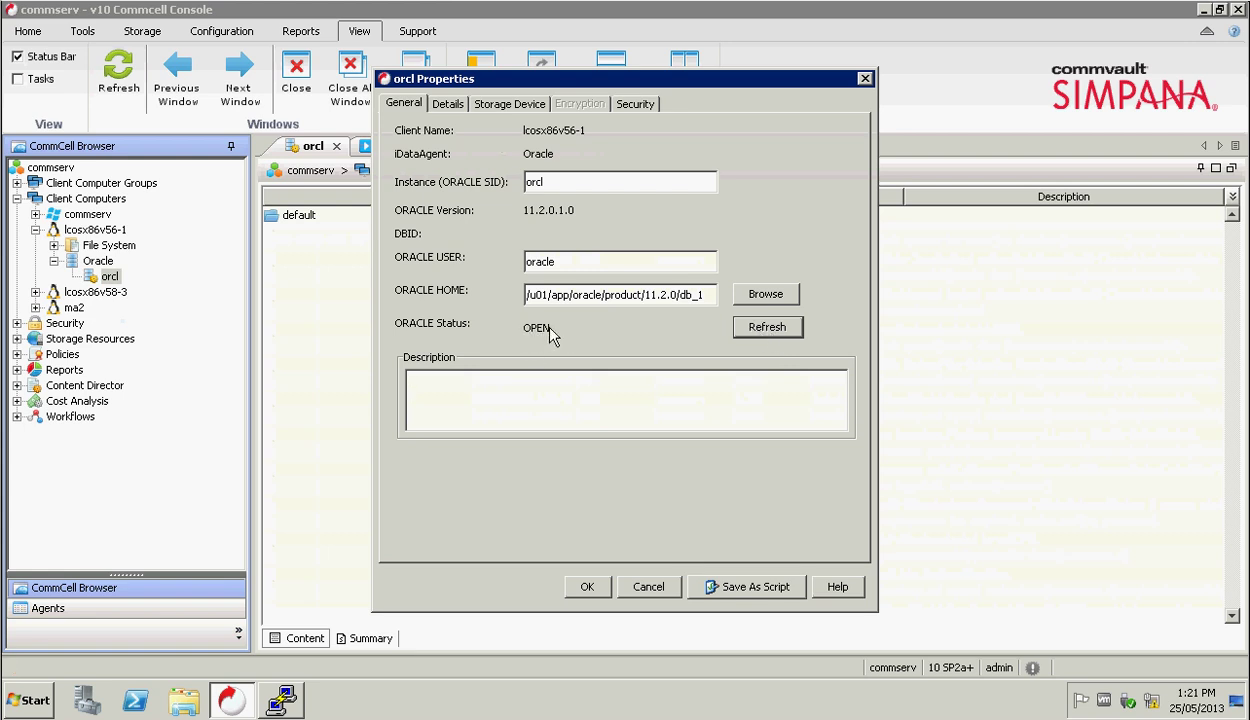
{"action": "left_click", "coordinate": [449, 106]}
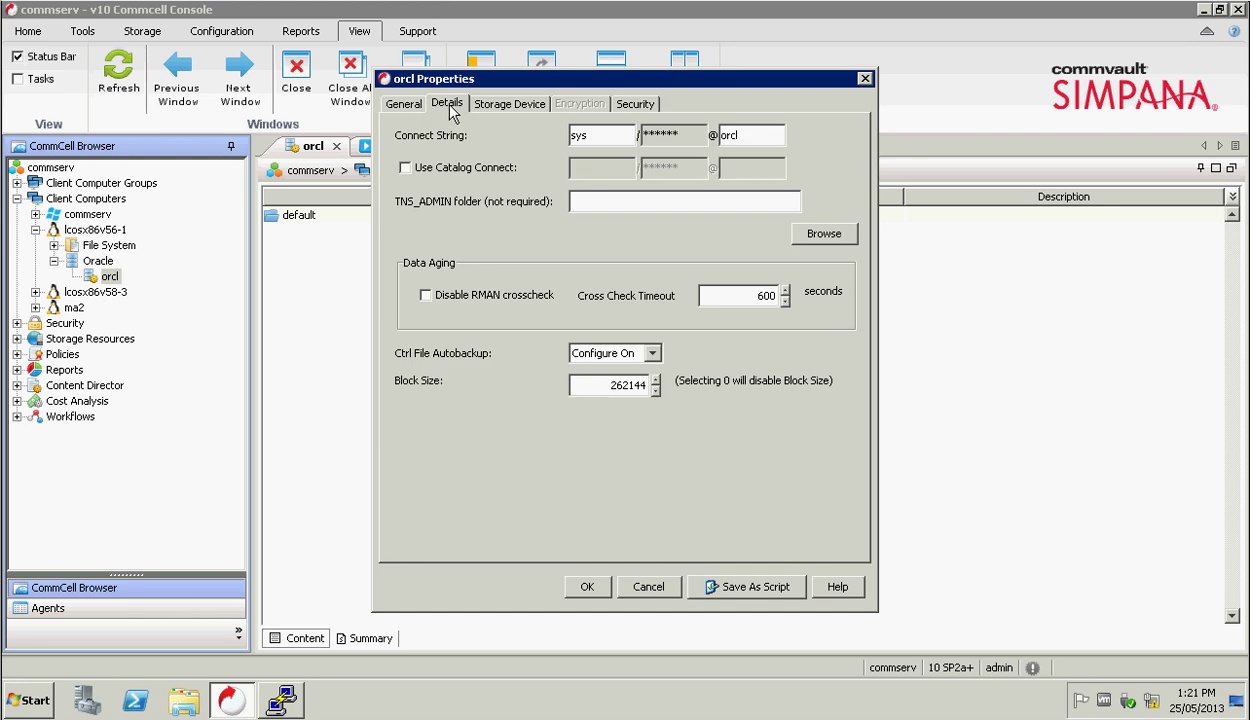
{"action": "left_click", "coordinate": [405, 104]}
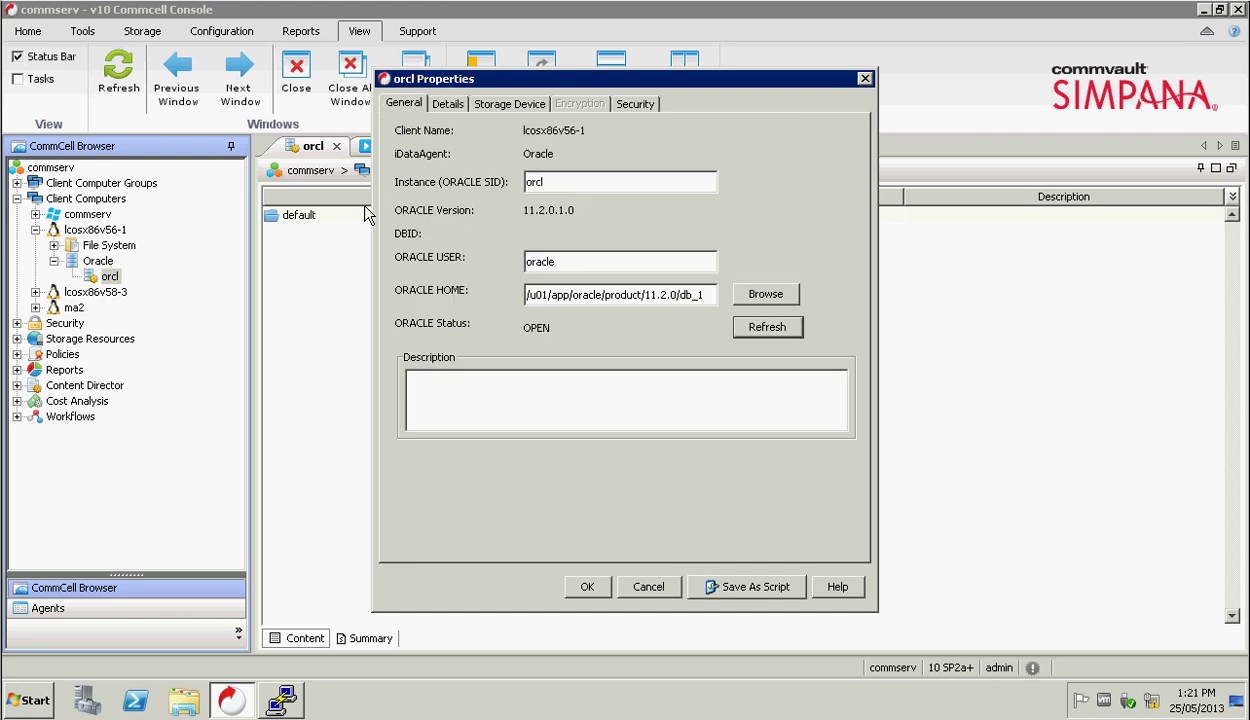
{"action": "left_click", "coordinate": [640, 590]}
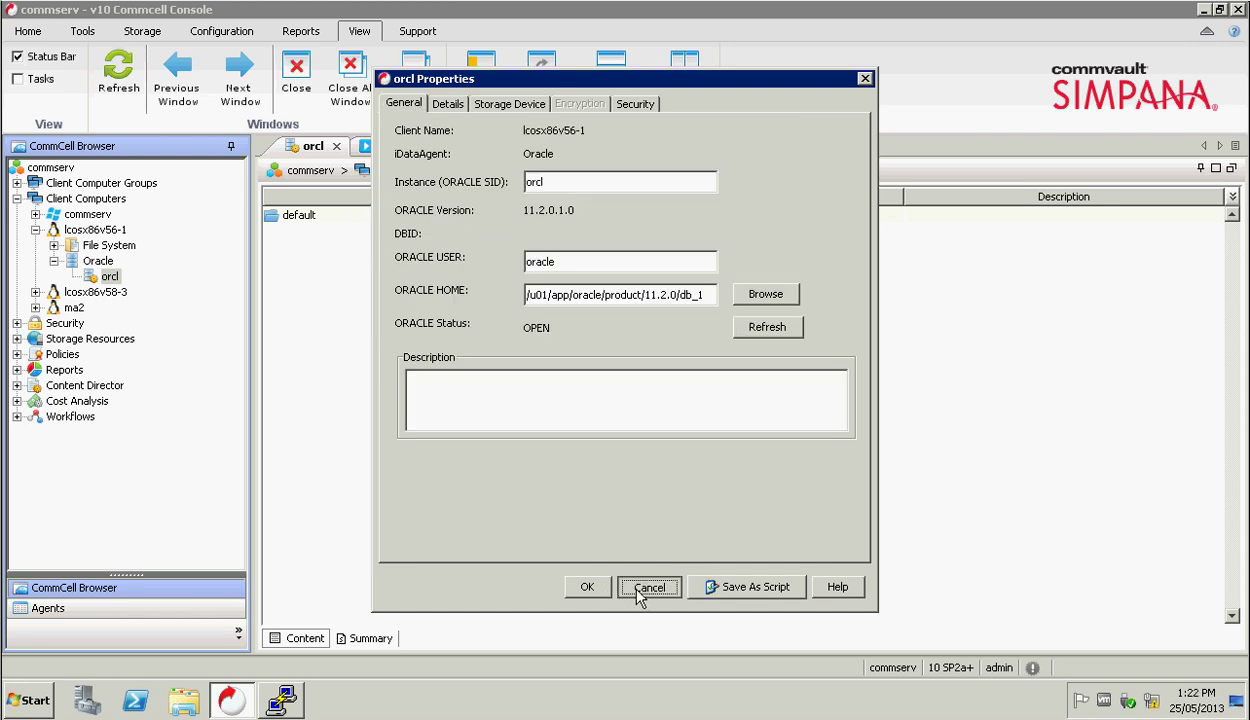
- Start a new subclient under the orcl instance and name it "cortrol file"
{"action": "right_click", "coordinate": [319, 247]}
{"action": "mouse_move", "coordinate": [370, 257]}
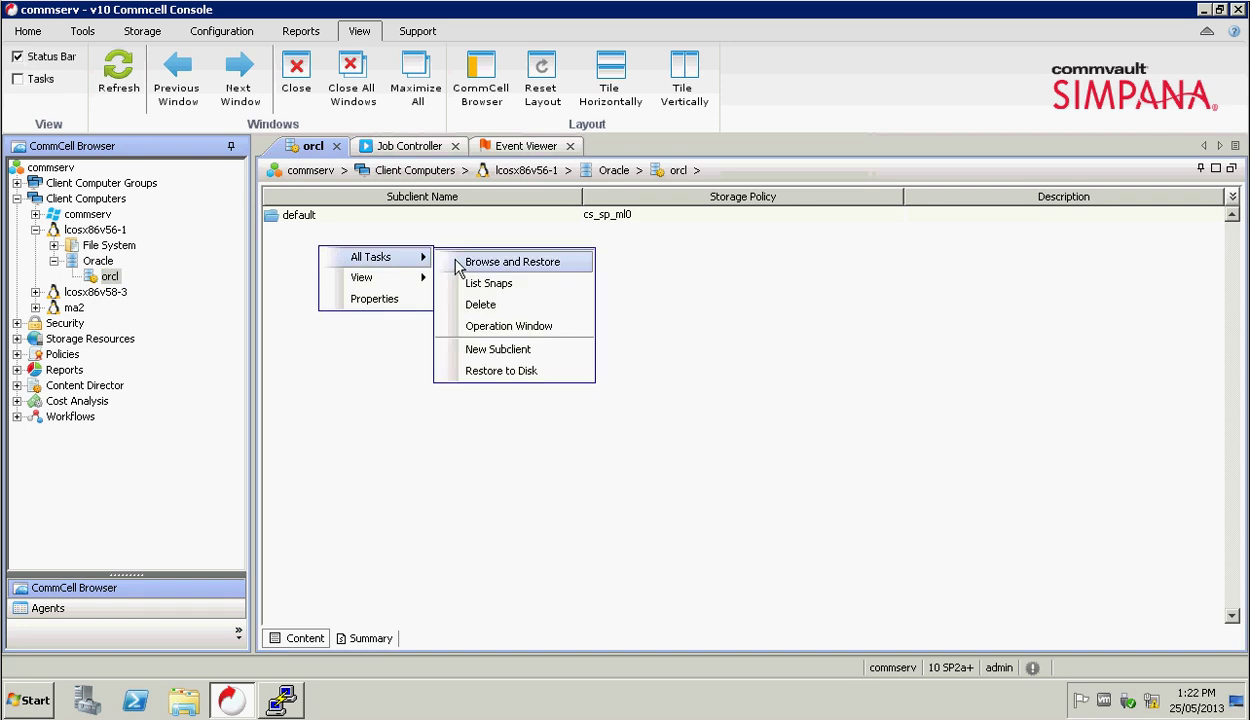
{"action": "left_click", "coordinate": [510, 352]}
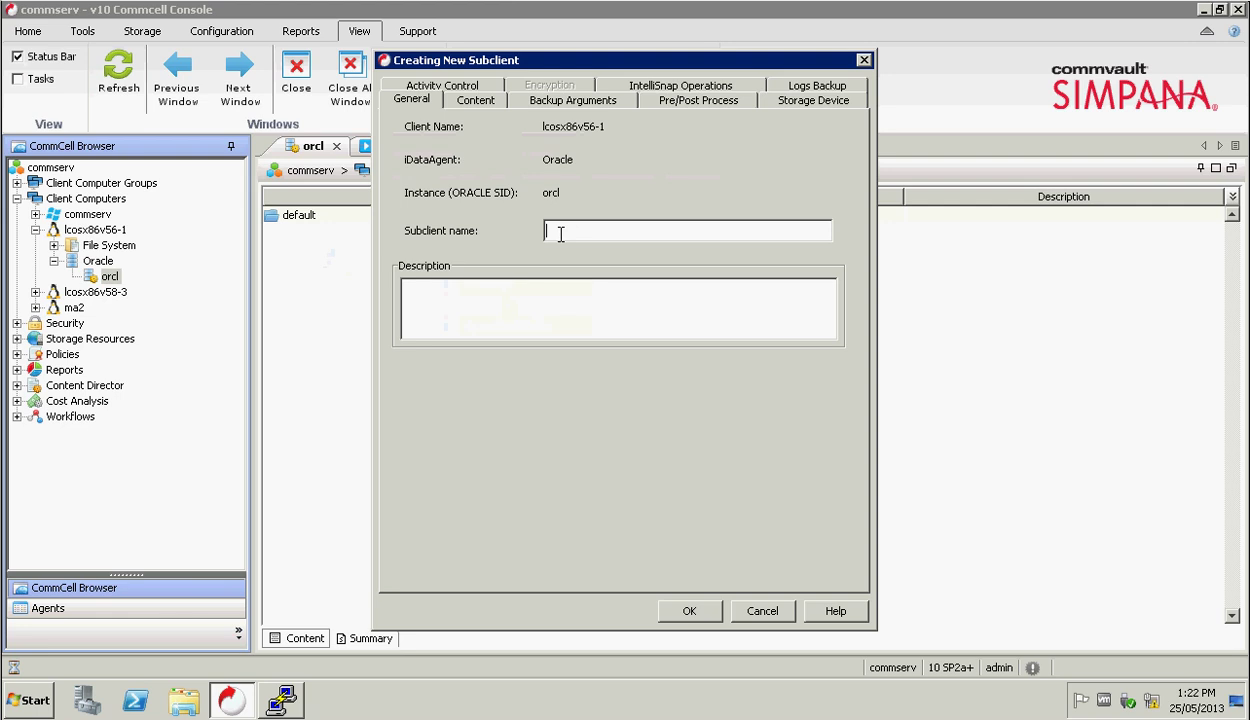
{"action": "type", "text": "cortrol file"}
- Set the subclient's content to exclude Data and include Backup Control File
{"action": "left_click", "coordinate": [476, 101]}
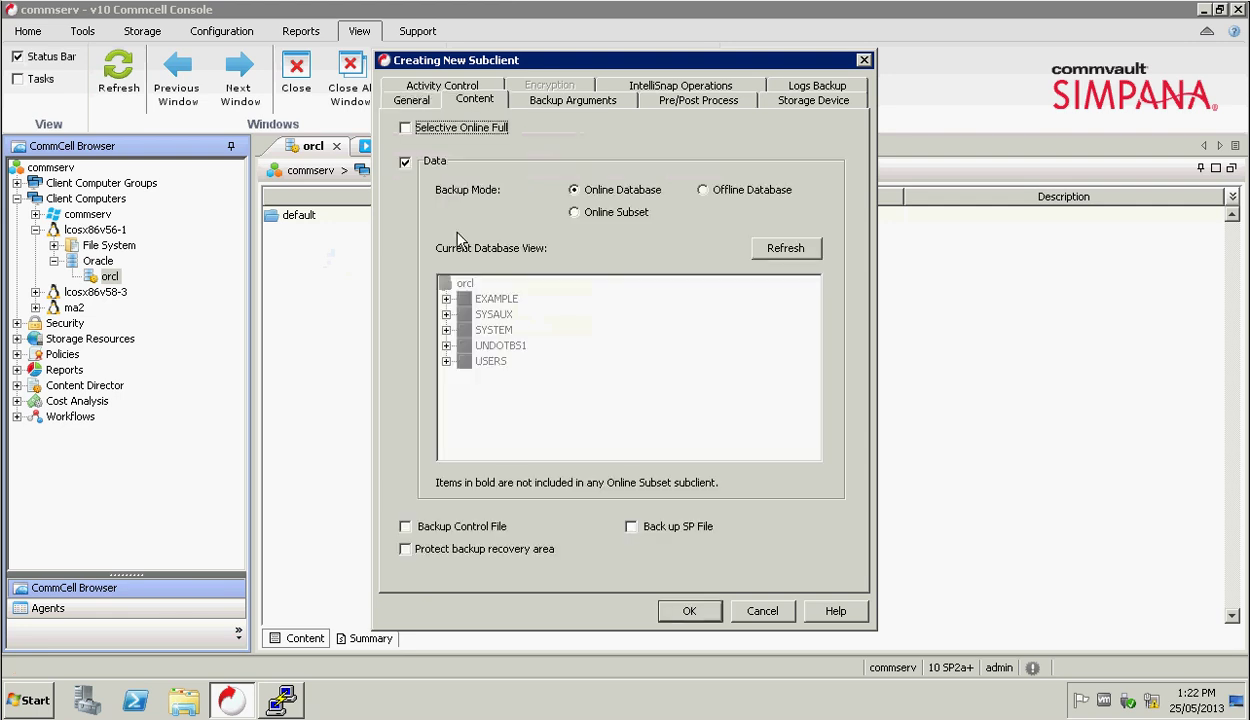
{"action": "left_click", "coordinate": [405, 162]}
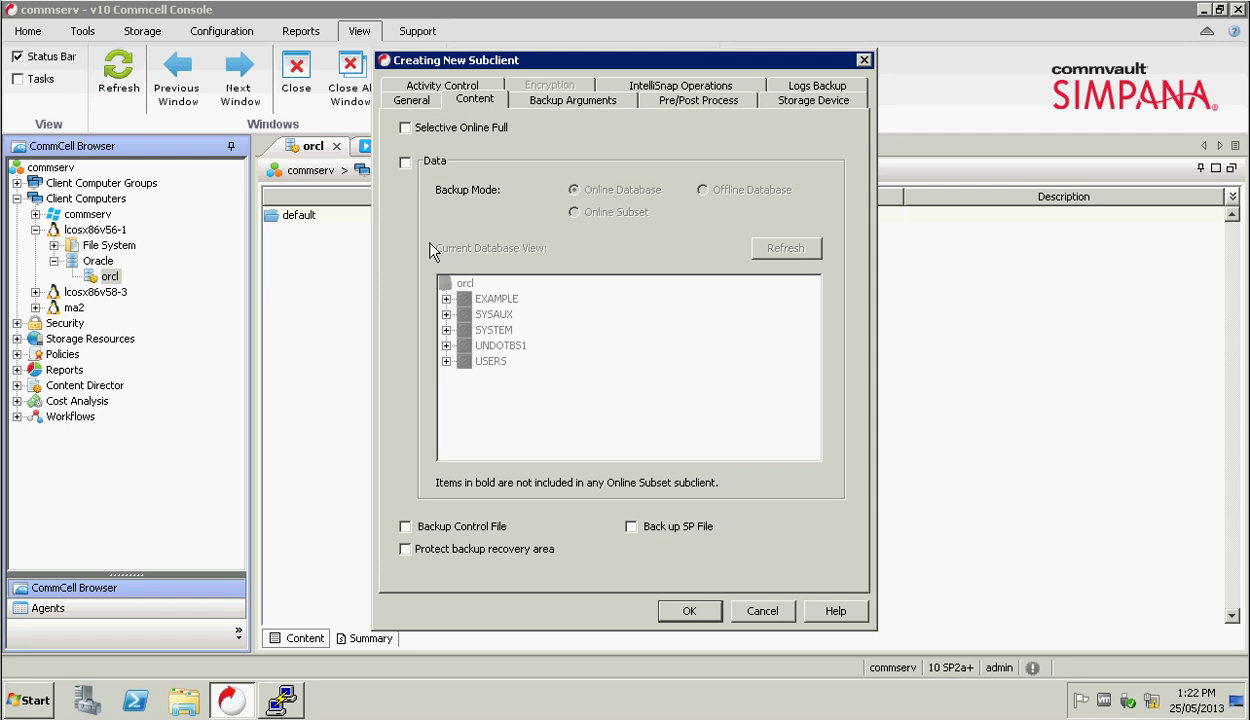
{"action": "left_click", "coordinate": [437, 526]}
- Review the new subclient's backup arguments and pre/post process settings, and set its data storage policy to cs_sp_ml0
{"action": "left_click", "coordinate": [586, 104]}
{"action": "left_click", "coordinate": [686, 106]}
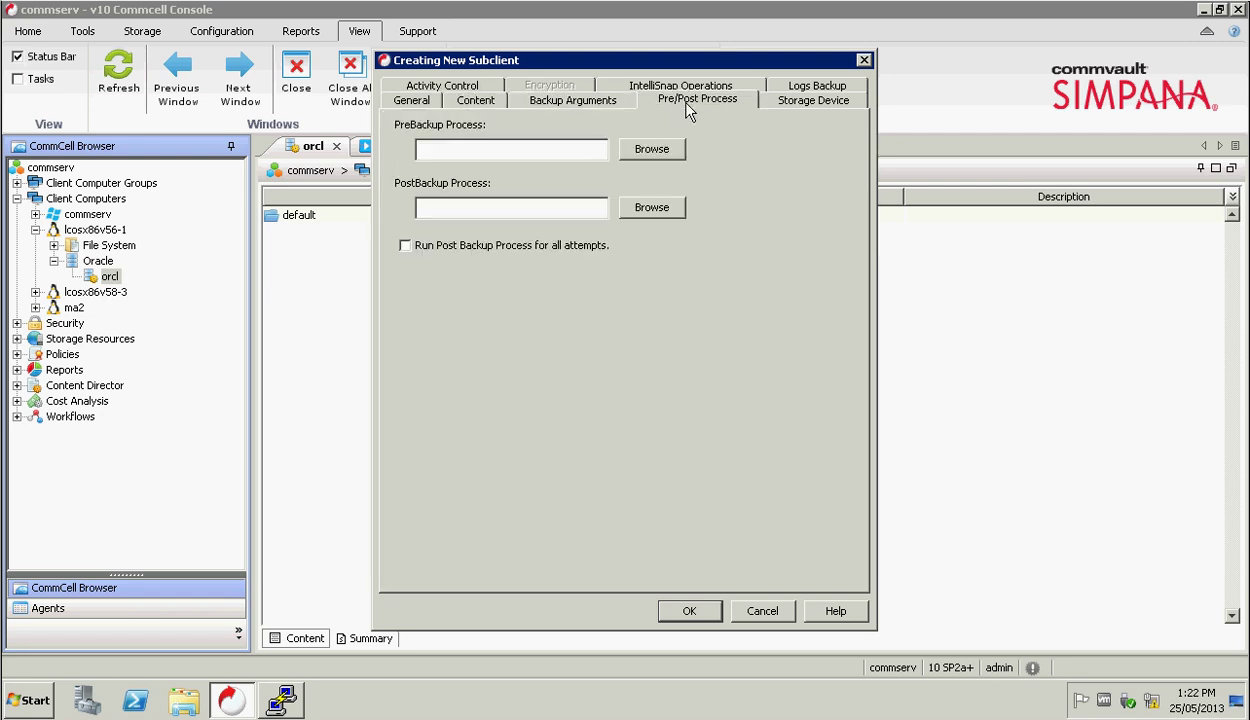
{"action": "left_click", "coordinate": [574, 104]}
{"action": "left_click", "coordinate": [516, 121]}
{"action": "left_click", "coordinate": [592, 122]}
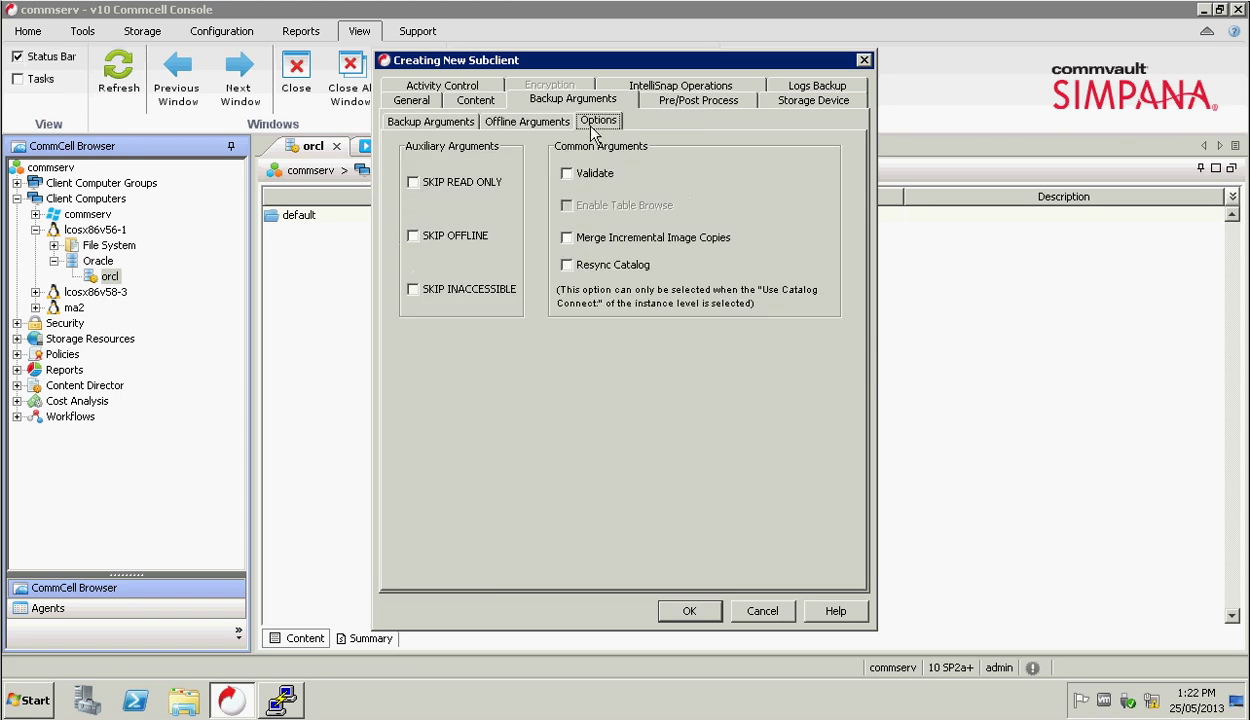
{"action": "left_click", "coordinate": [688, 101]}
{"action": "left_click", "coordinate": [808, 100]}
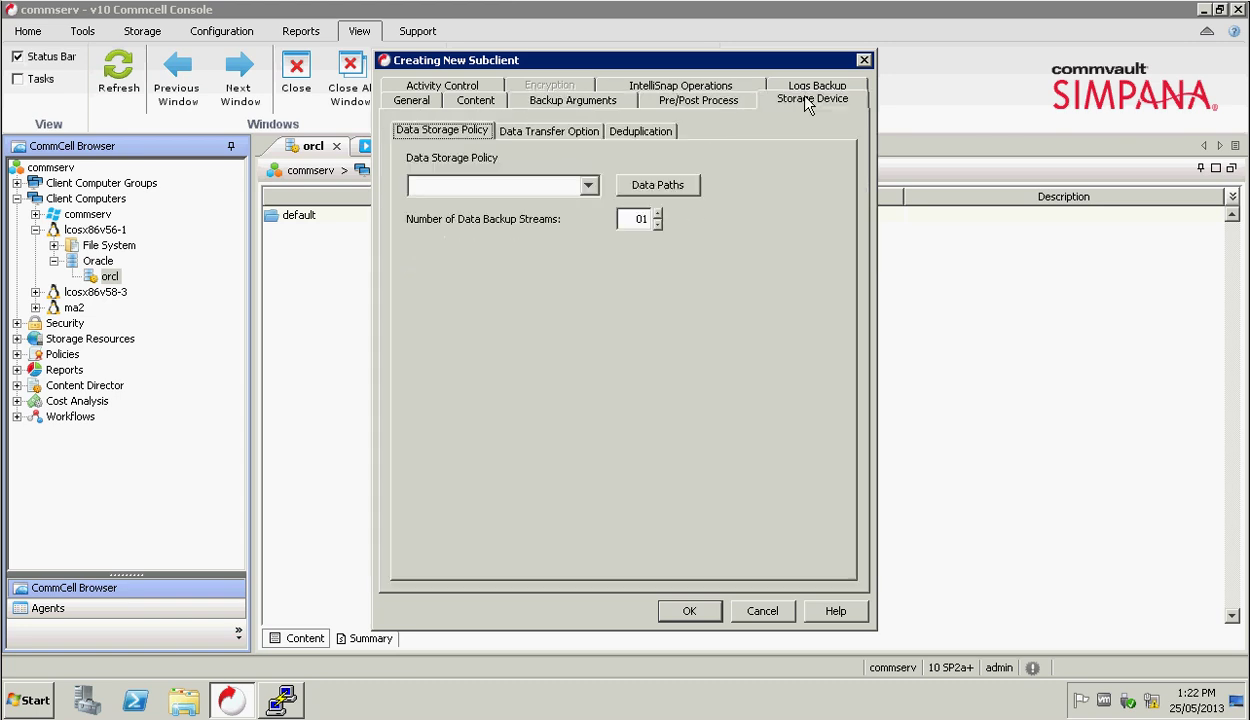
{"action": "left_click", "coordinate": [582, 186]}
{"action": "left_click", "coordinate": [566, 204]}
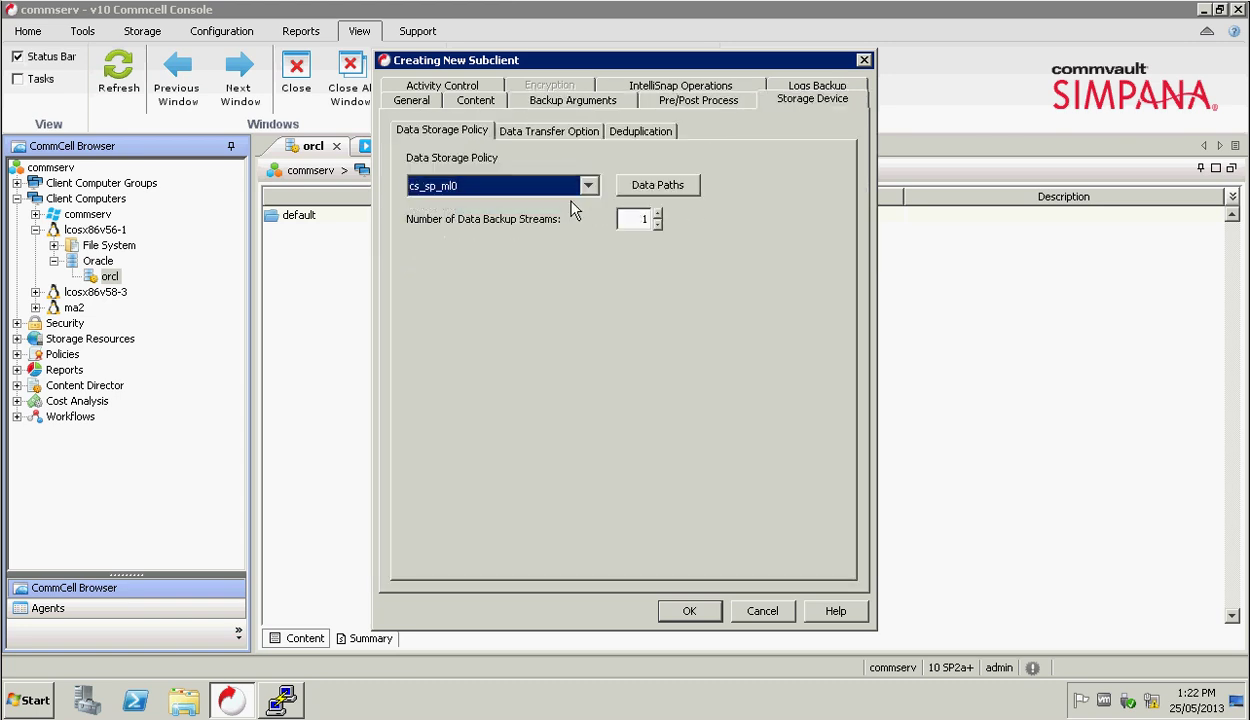
- Exclude archive logs from the new subclient's backup and accept the recoverability warning
{"action": "left_click", "coordinate": [805, 86]}
{"action": "left_click", "coordinate": [451, 134]}
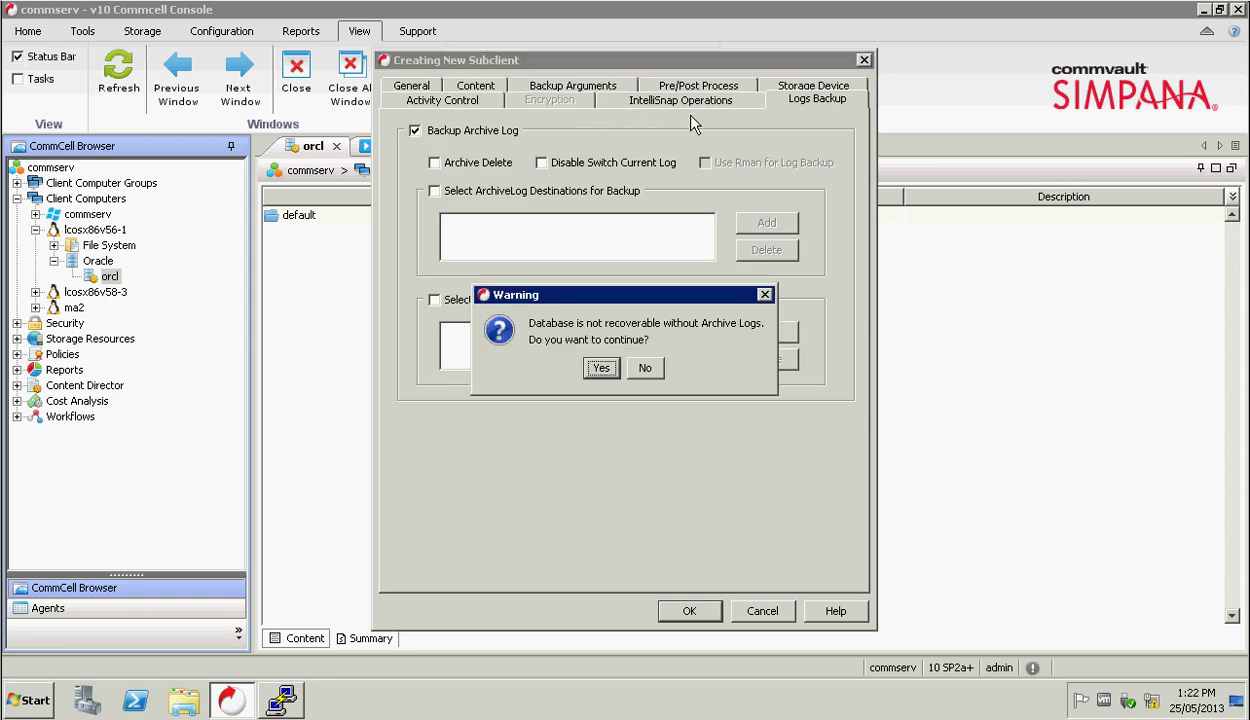
{"action": "left_click", "coordinate": [600, 367]}
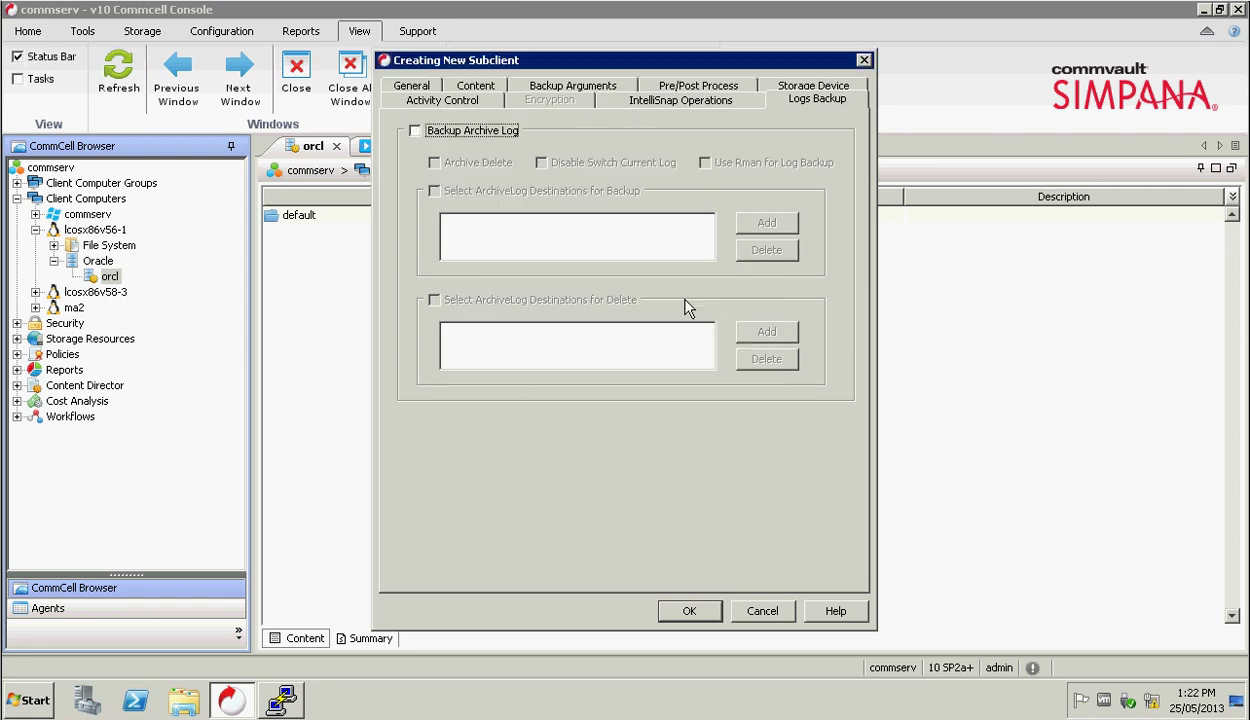
- Check the IntelliSnap, activity control and content settings, and save the subclient with the Do Not Schedule option
{"action": "left_click", "coordinate": [703, 107]}
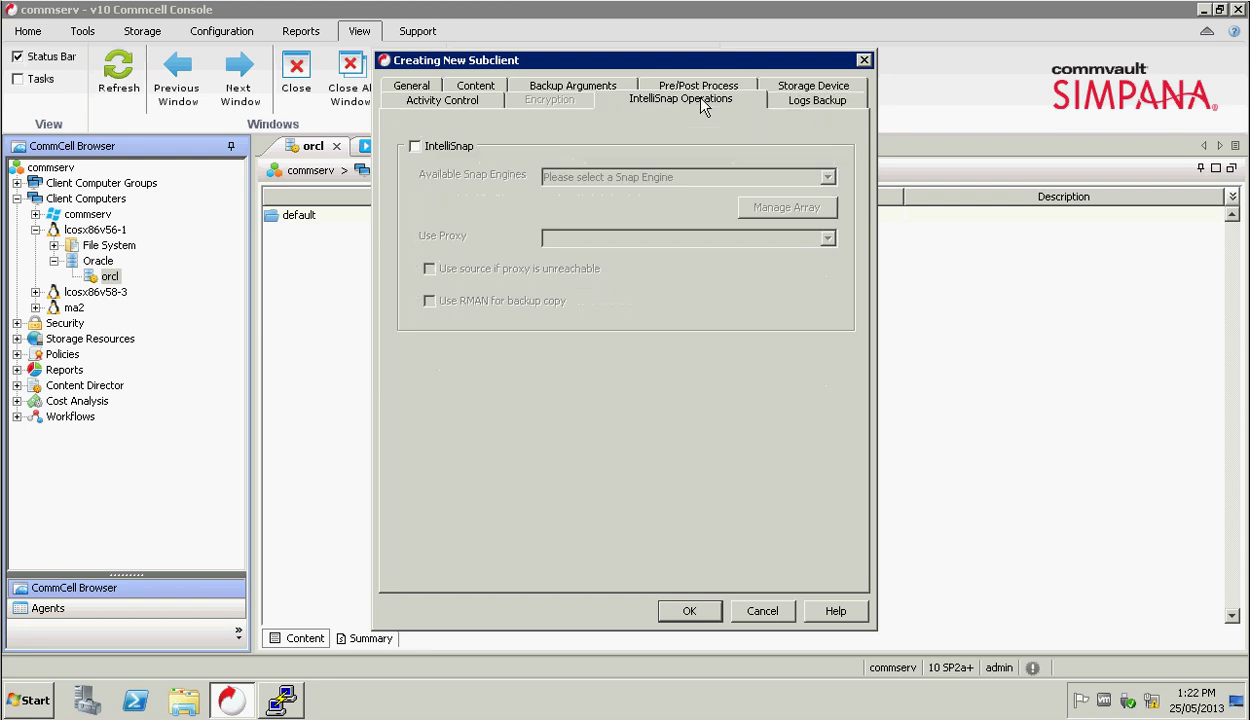
{"action": "left_click", "coordinate": [446, 100]}
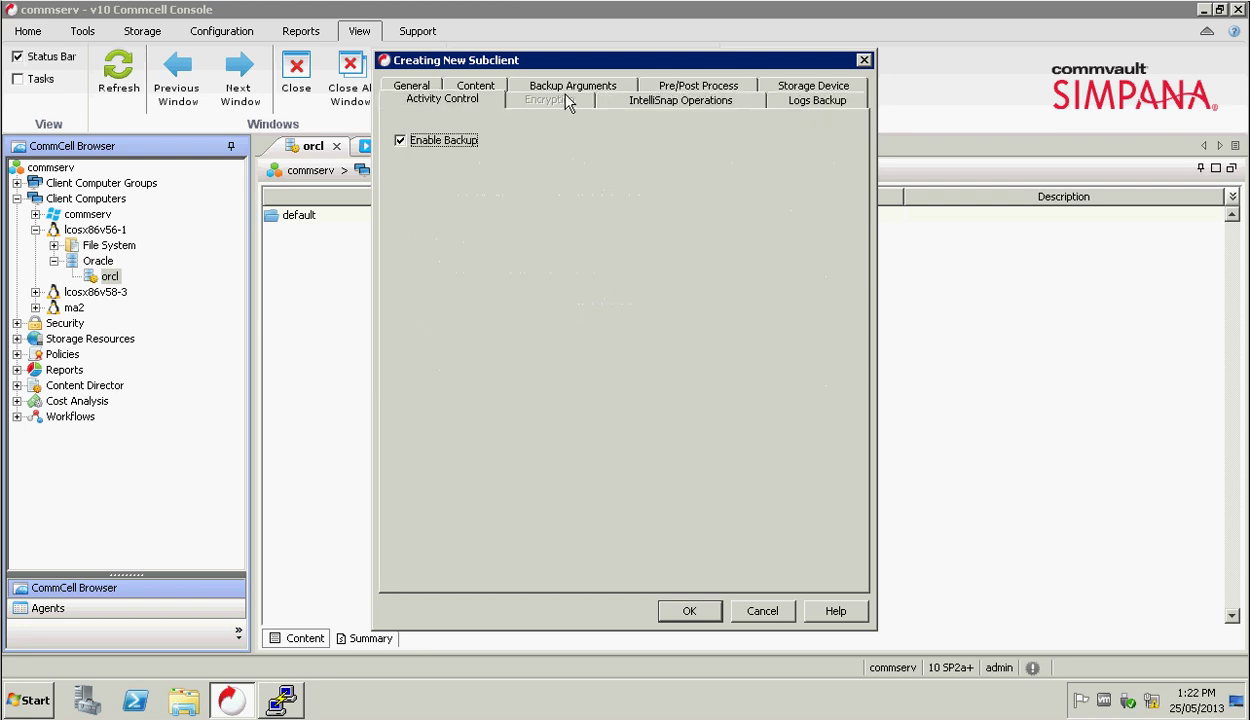
{"action": "left_click", "coordinate": [482, 86]}
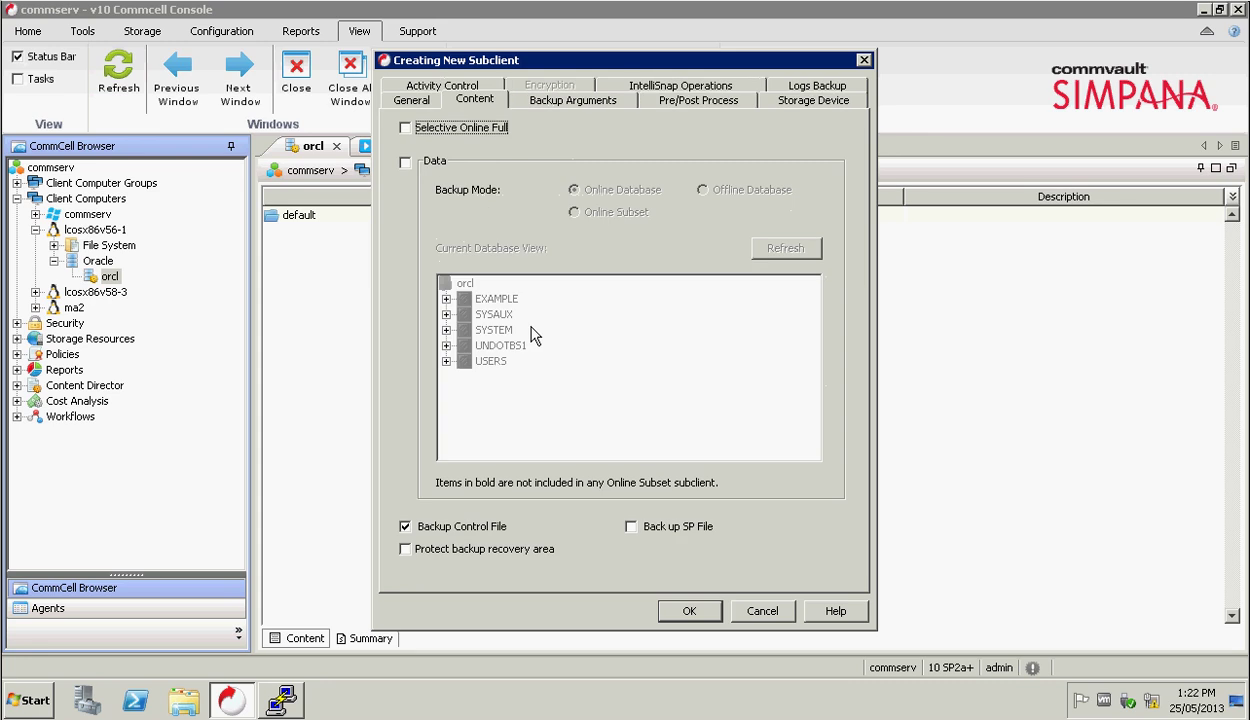
{"action": "left_click", "coordinate": [689, 612]}
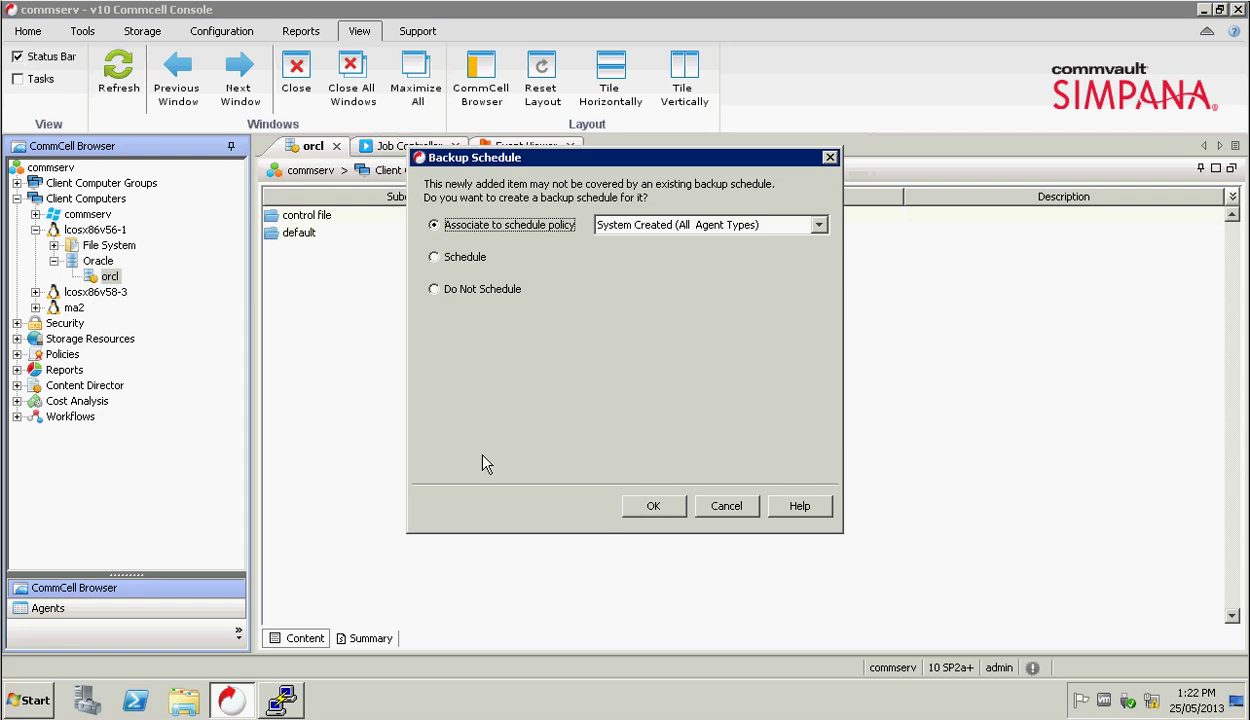
{"action": "left_click", "coordinate": [468, 291]}
{"action": "left_click", "coordinate": [653, 505]}
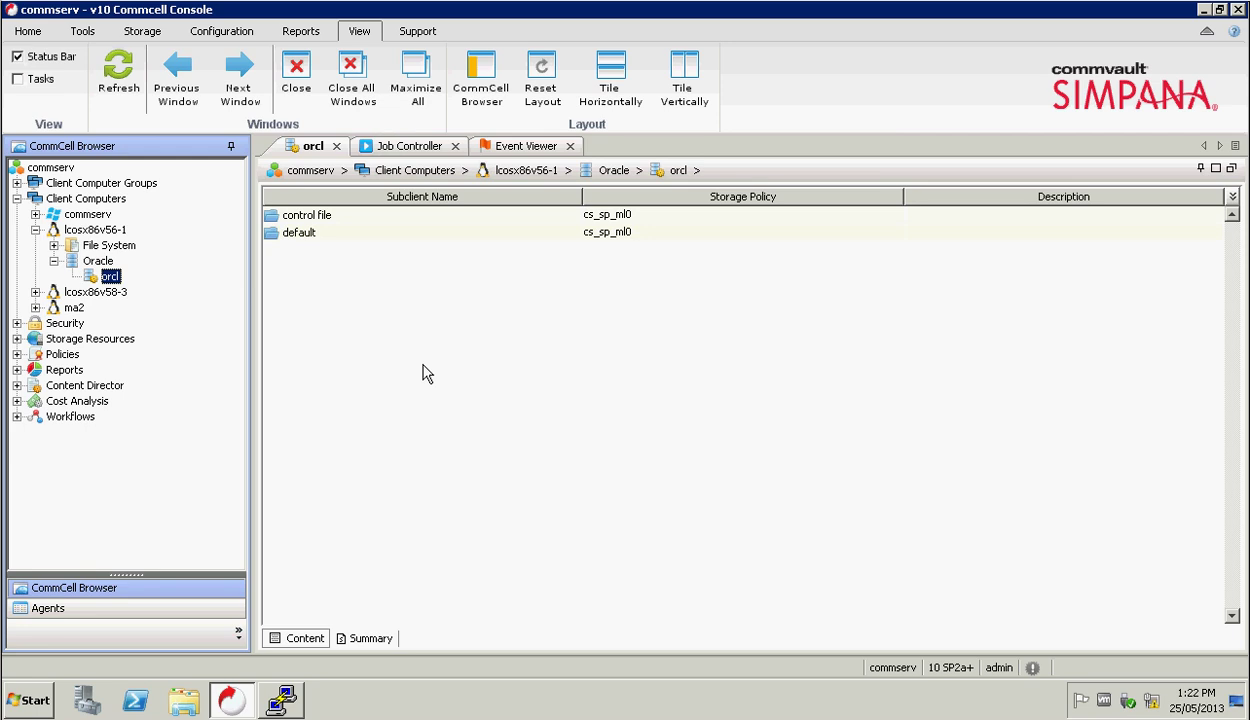
- Run an immediate full backup of the control file subclient
{"action": "right_click", "coordinate": [300, 213]}
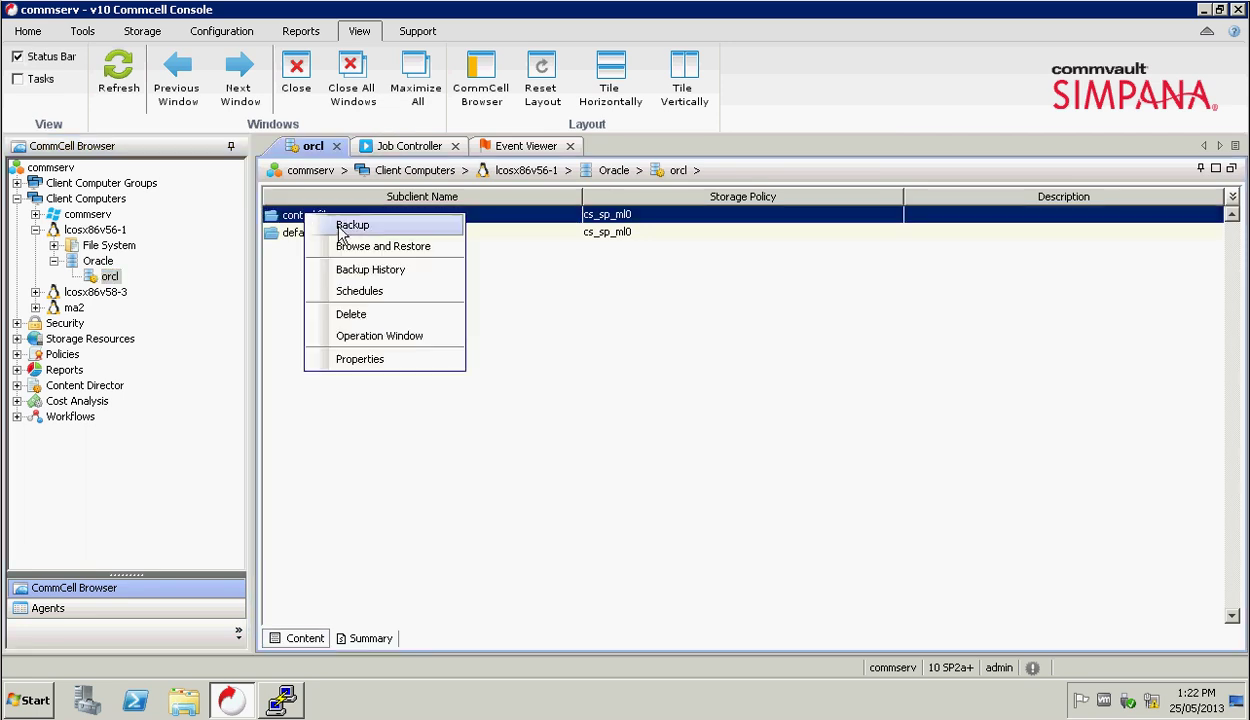
{"action": "left_click", "coordinate": [340, 224]}
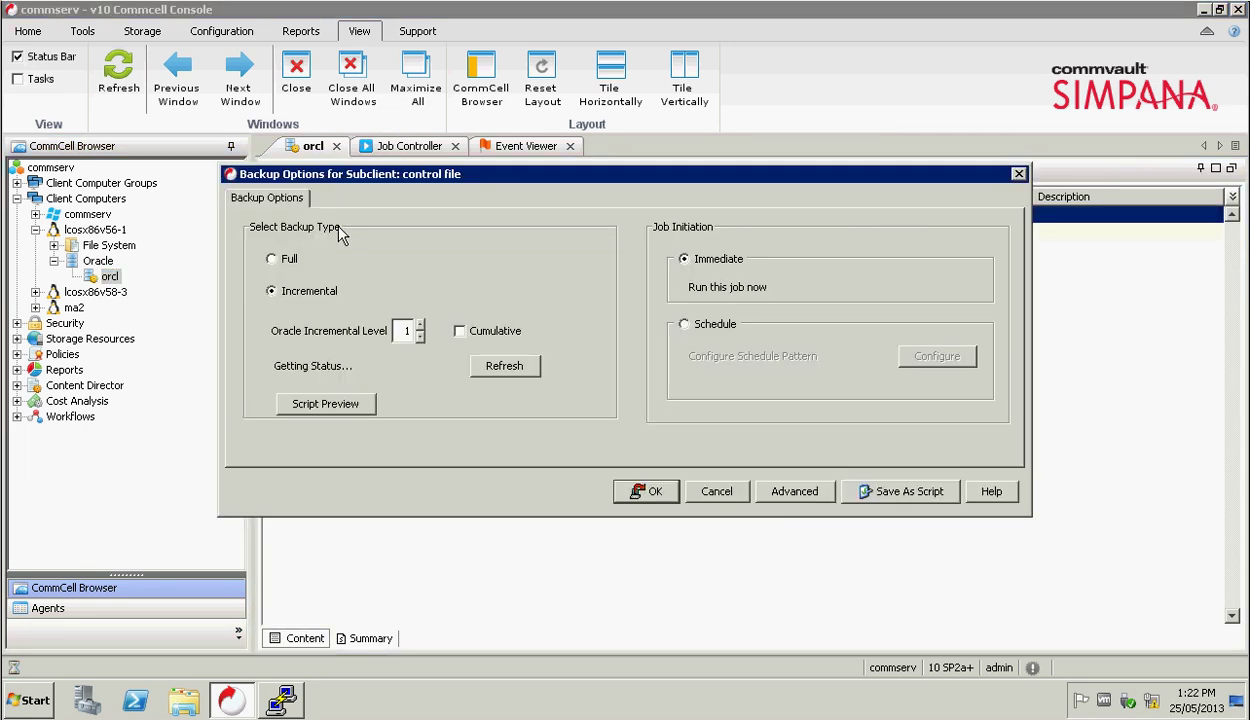
{"action": "left_click", "coordinate": [276, 262]}
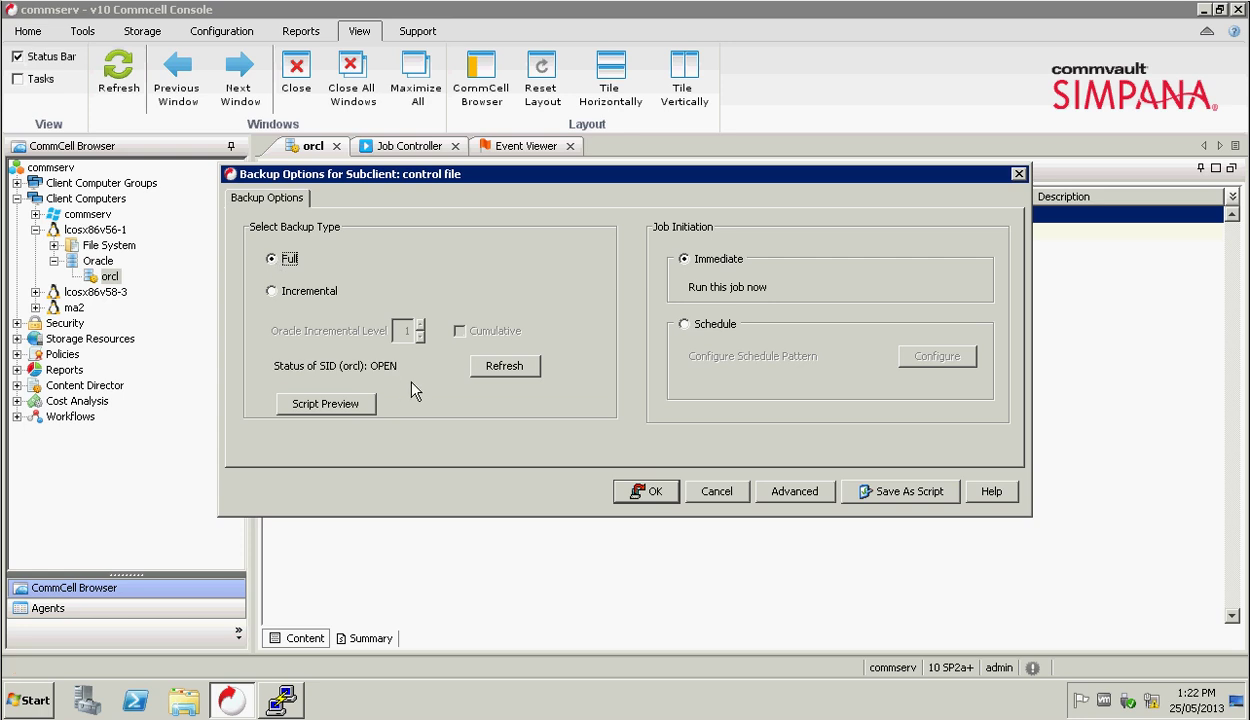
{"action": "left_click", "coordinate": [645, 491]}
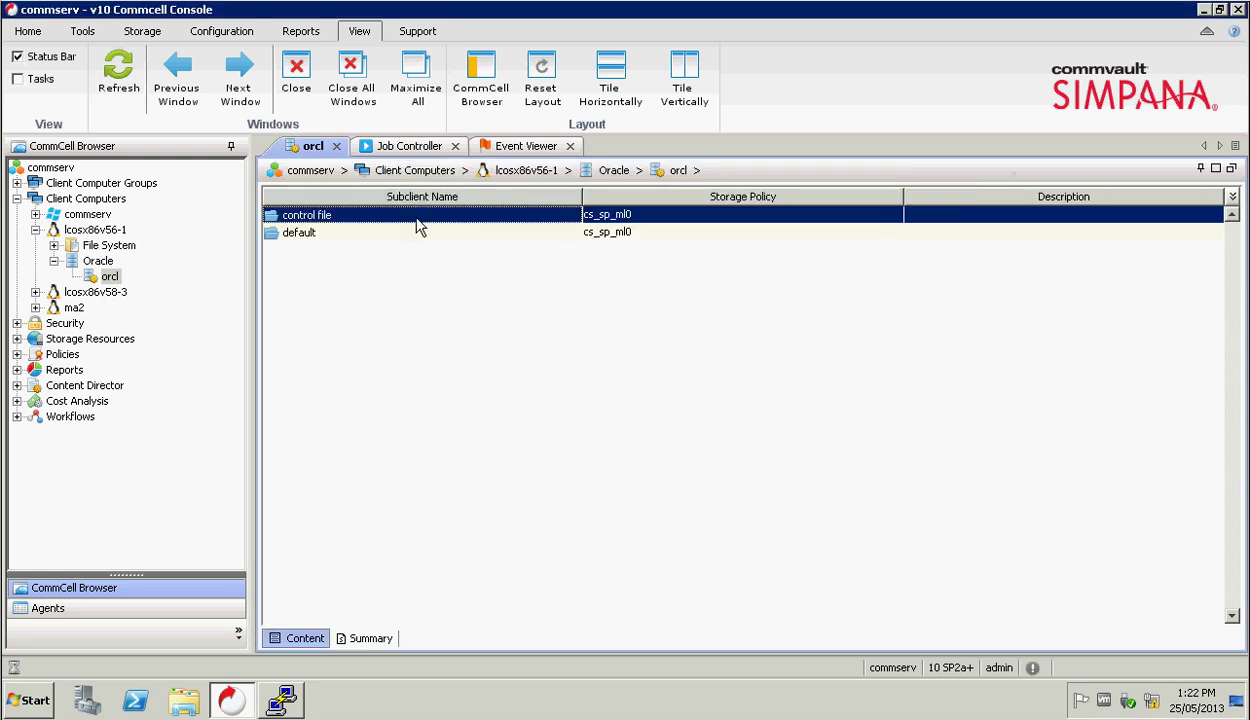
- Open the control file backup job's details from the Job Controller and examine its RMAN log in a widened window beside them
{"action": "left_click", "coordinate": [407, 150]}
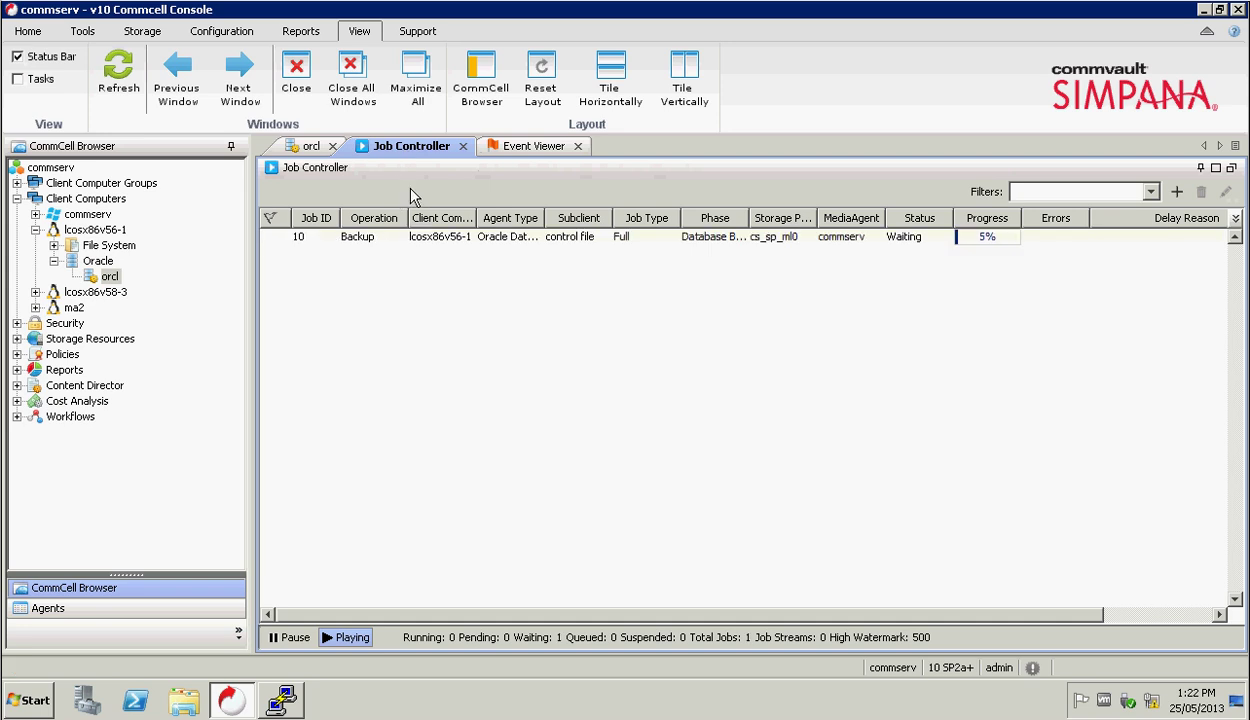
{"action": "double_click", "coordinate": [467, 238]}
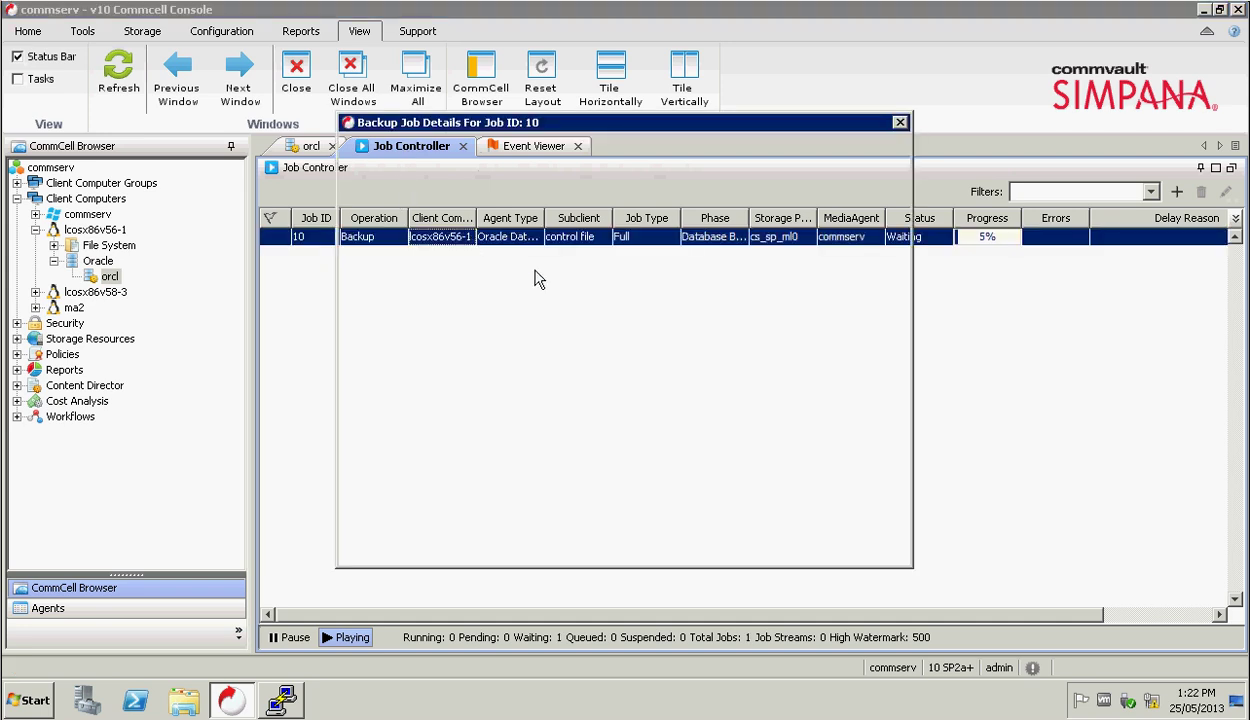
{"action": "left_click_drag", "start_coordinate": [541, 135], "coordinate": [329, 205]}
{"action": "left_click", "coordinate": [286, 618]}
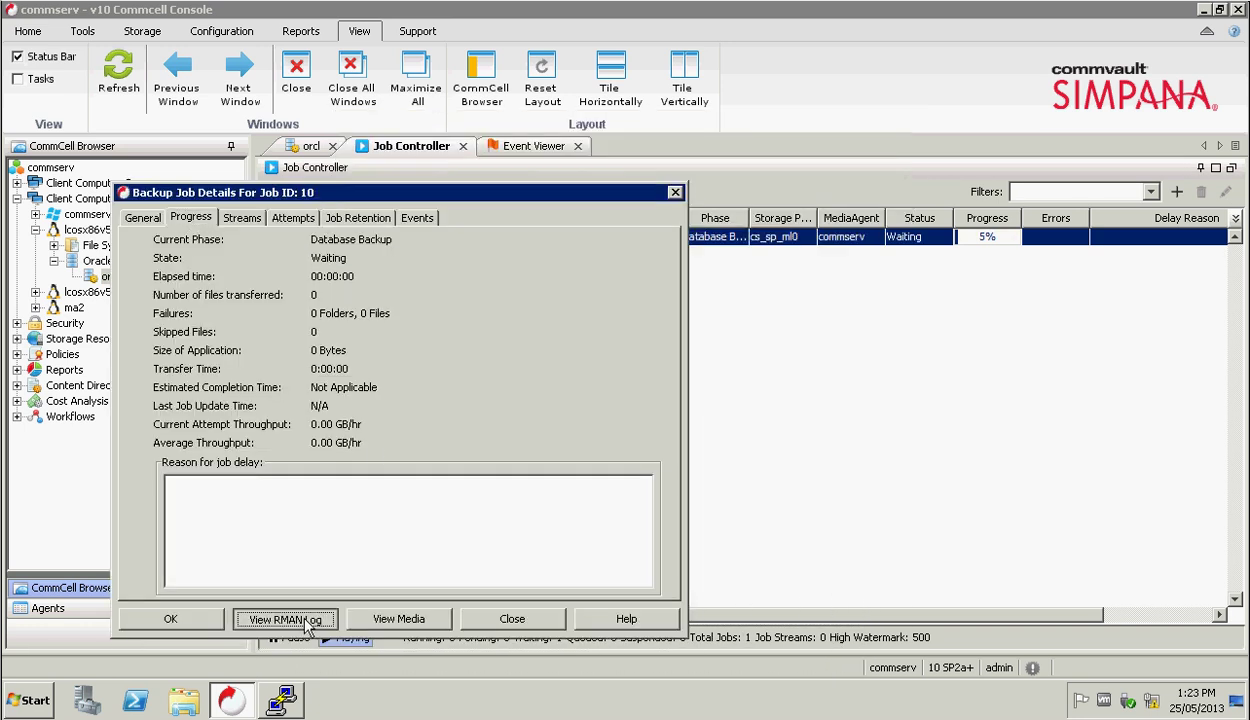
{"action": "left_click_drag", "start_coordinate": [603, 195], "coordinate": [881, 287]}
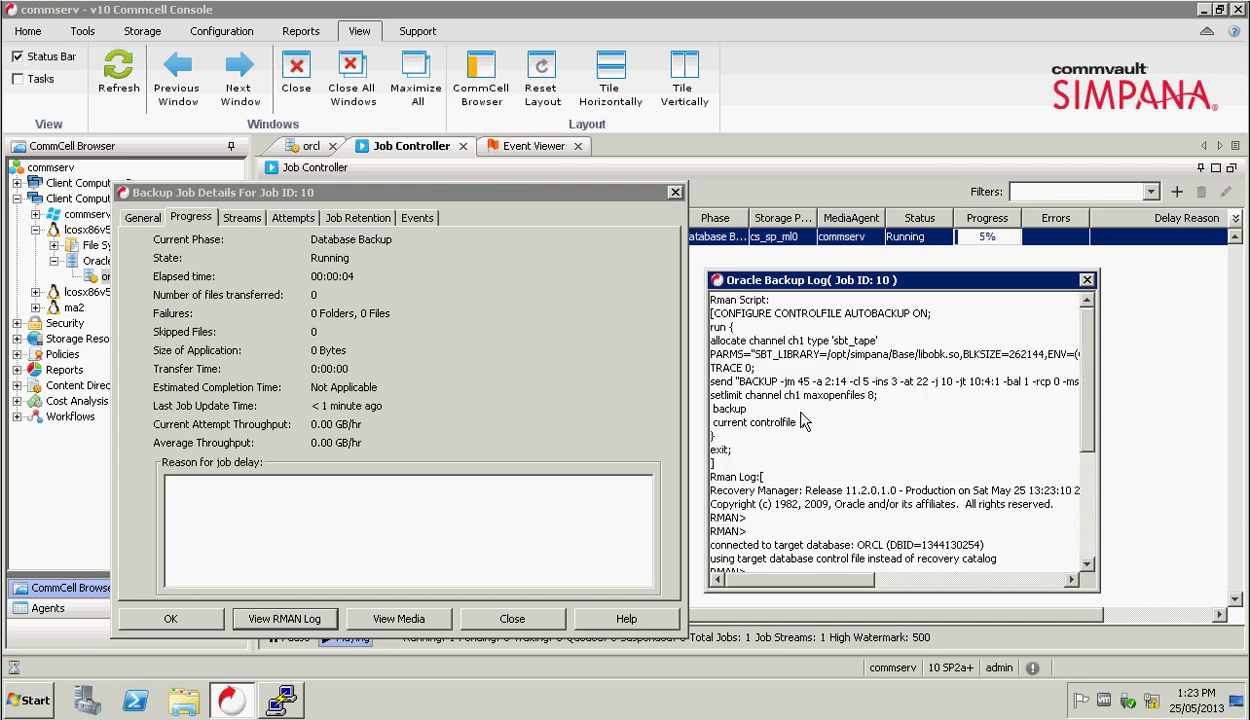
{"action": "scroll", "coordinate": [805, 422], "scroll_direction": "down", "scroll_amount": 5}
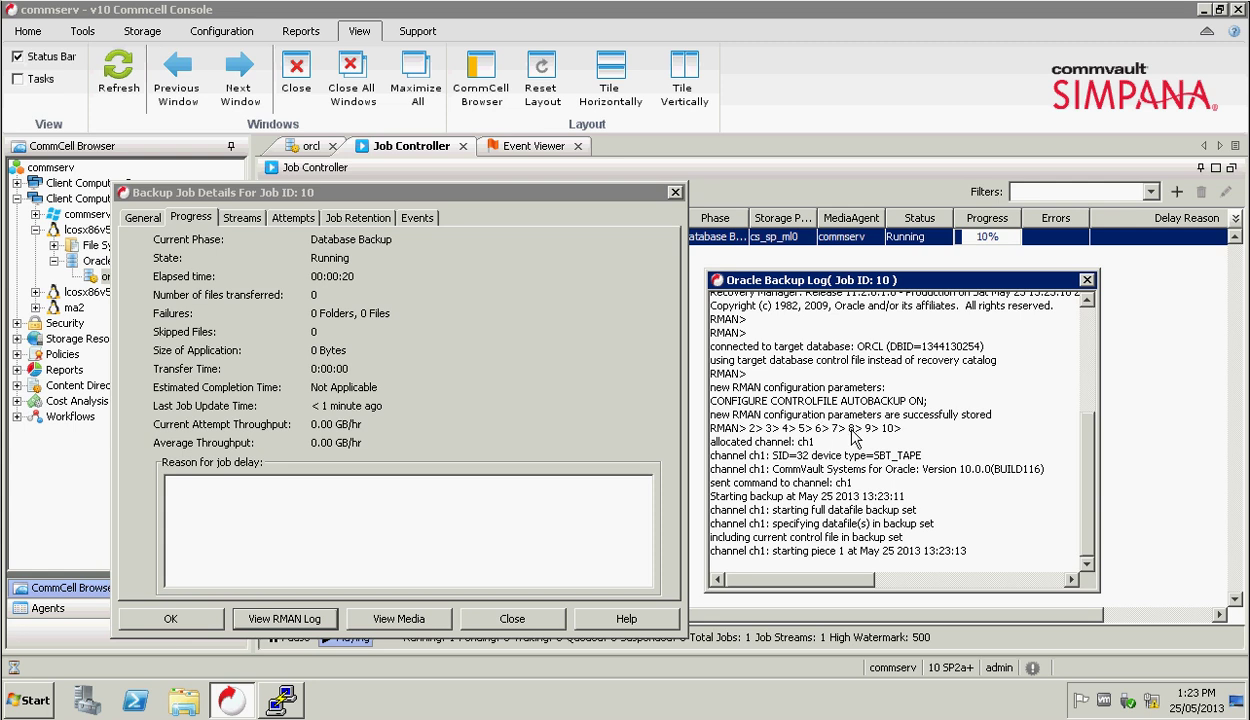
{"action": "left_click_drag", "start_coordinate": [1100, 396], "coordinate": [1207, 398]}
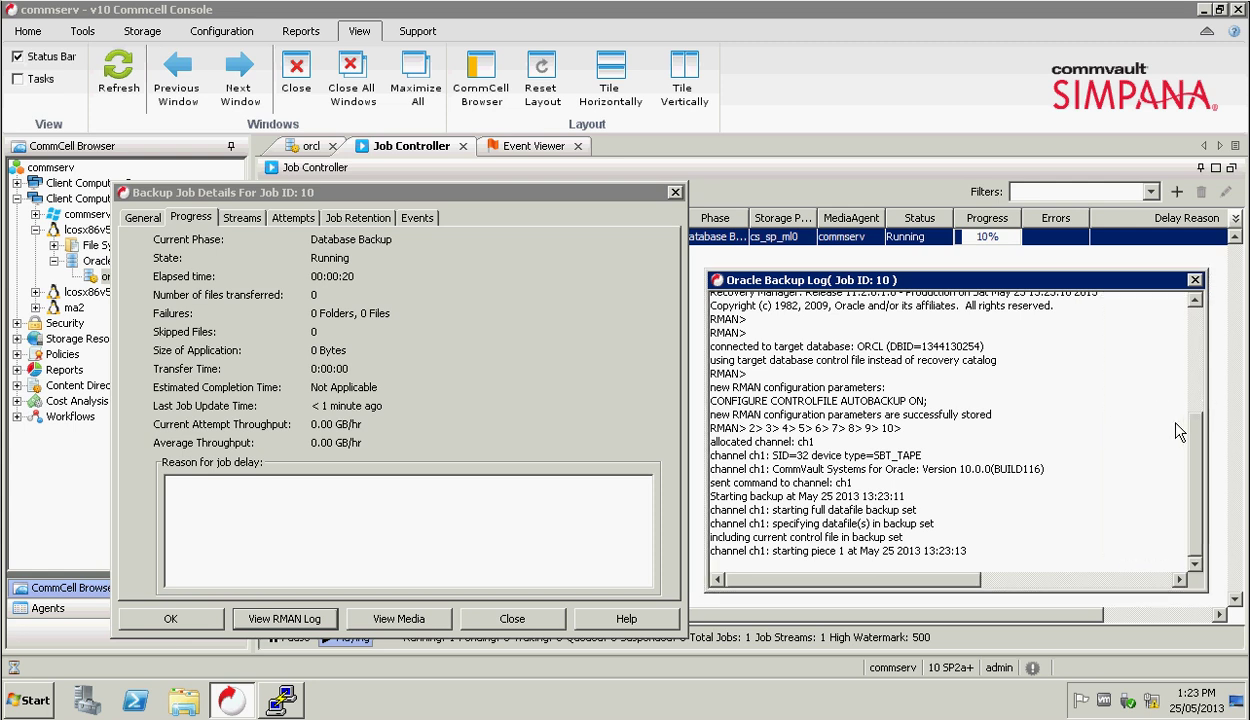
- Check the running backup job's streams and progress, and read the newest RMAN log entries
{"action": "left_click", "coordinate": [230, 217]}
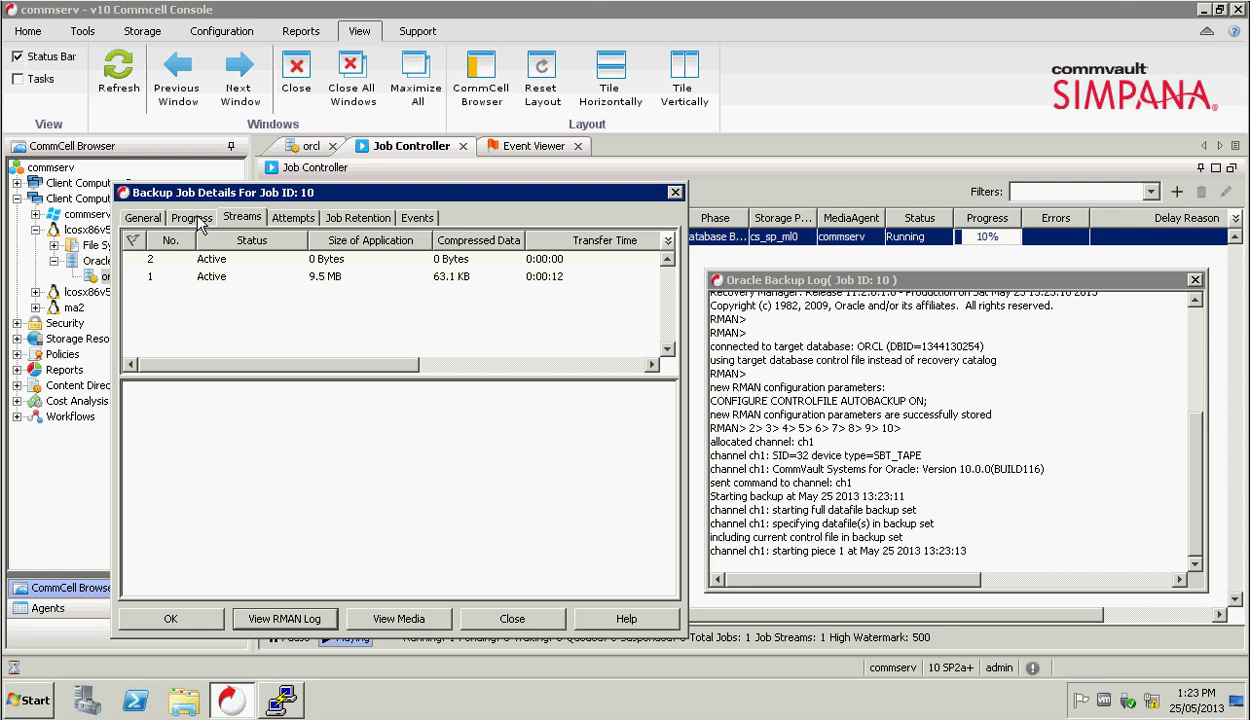
{"action": "left_click", "coordinate": [197, 218]}
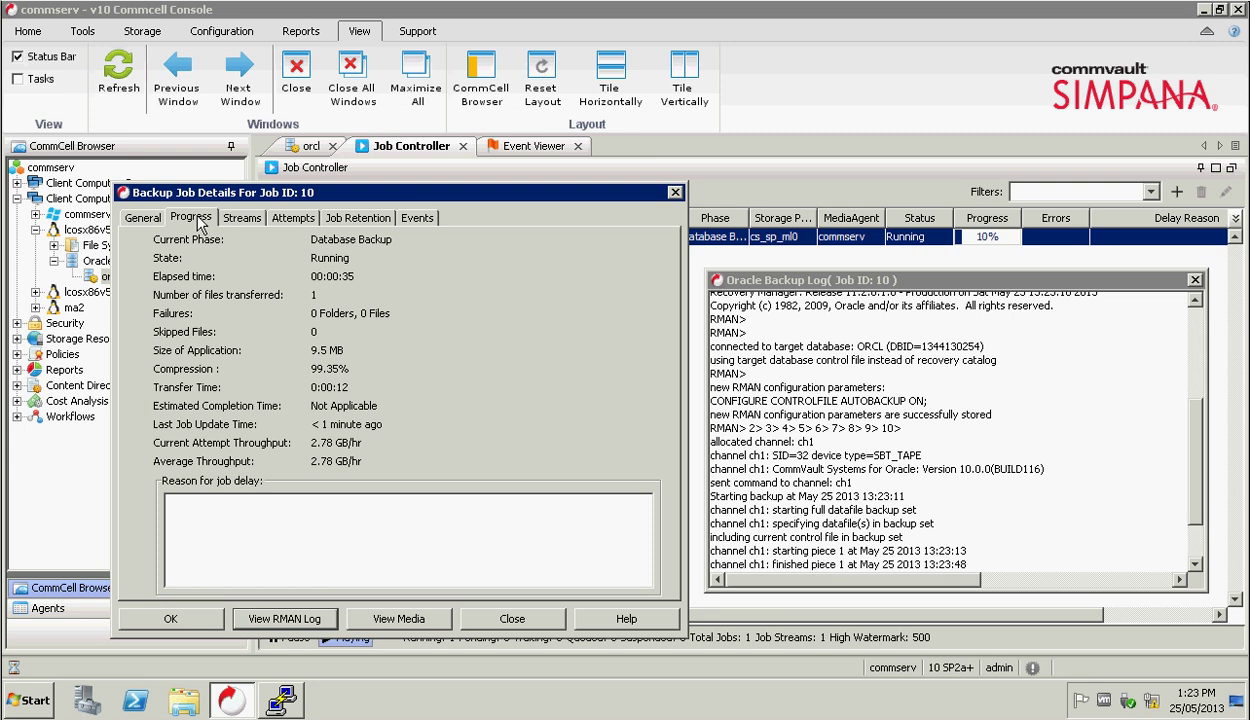
{"action": "left_click", "coordinate": [1196, 566]}
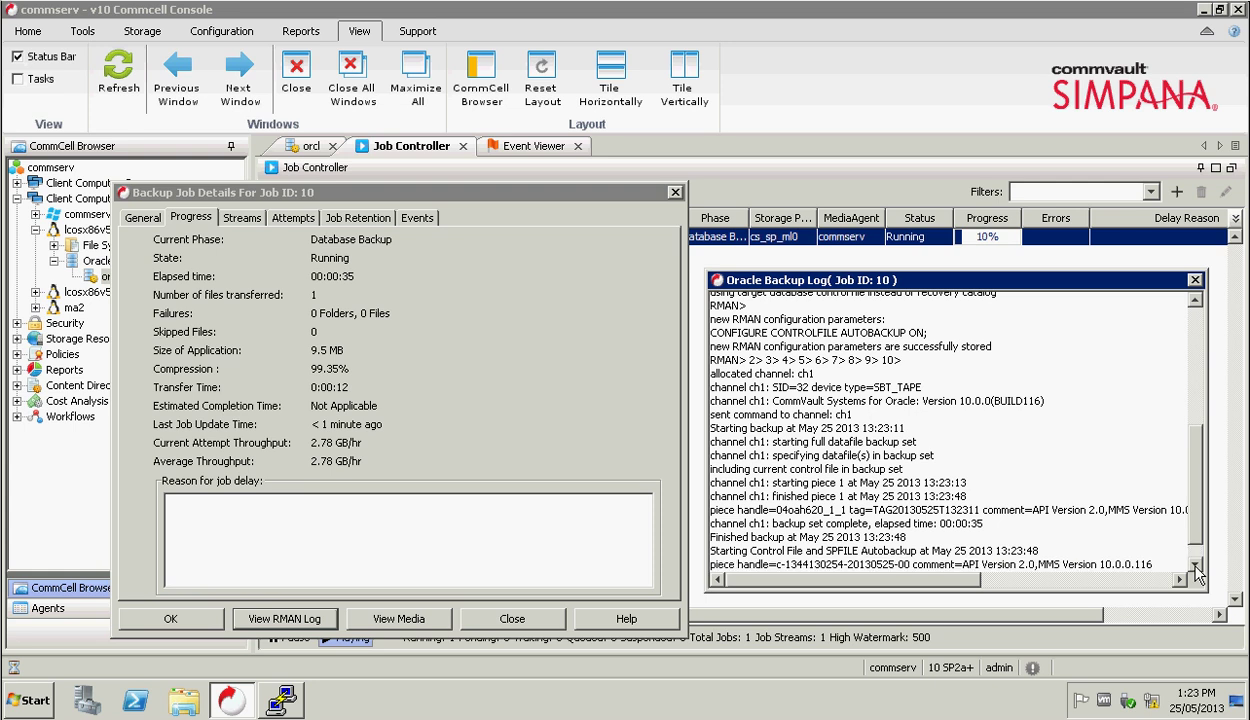
{"action": "left_click", "coordinate": [1196, 566]}
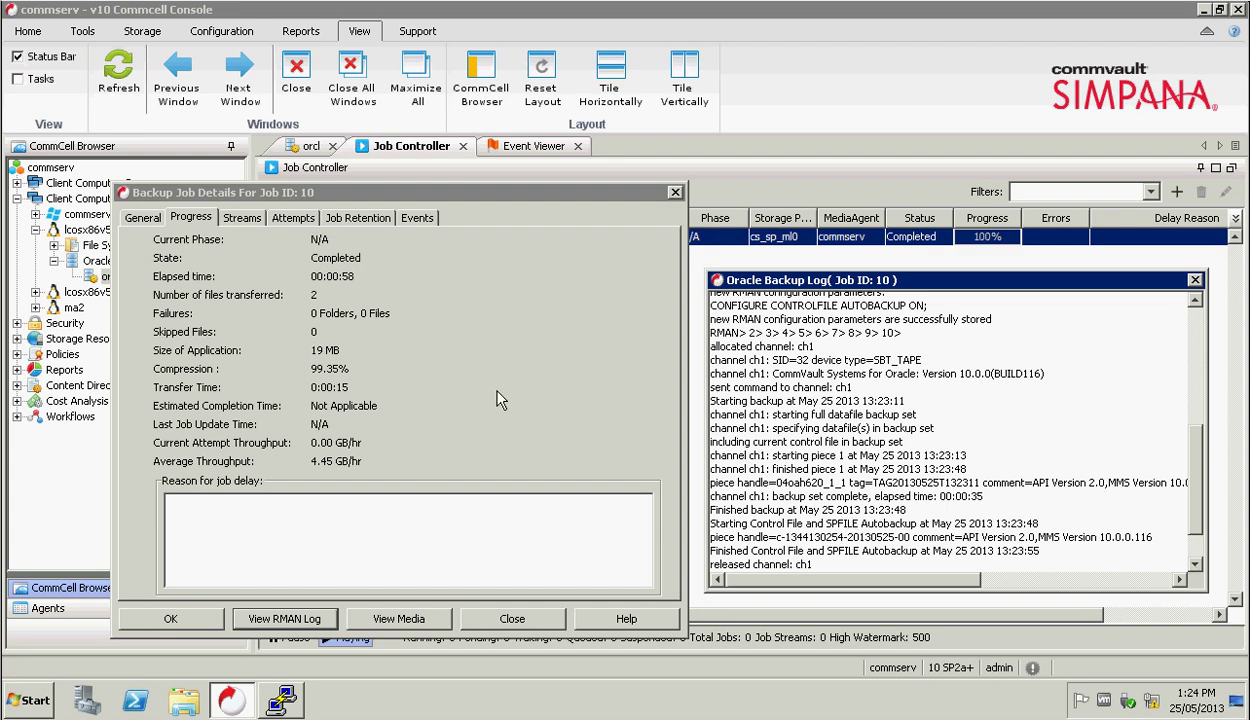
- Review the job's general, progress, streams, attempts, retention and event details, read the RMAN log to its end, and close both windows
{"action": "left_click", "coordinate": [145, 219]}
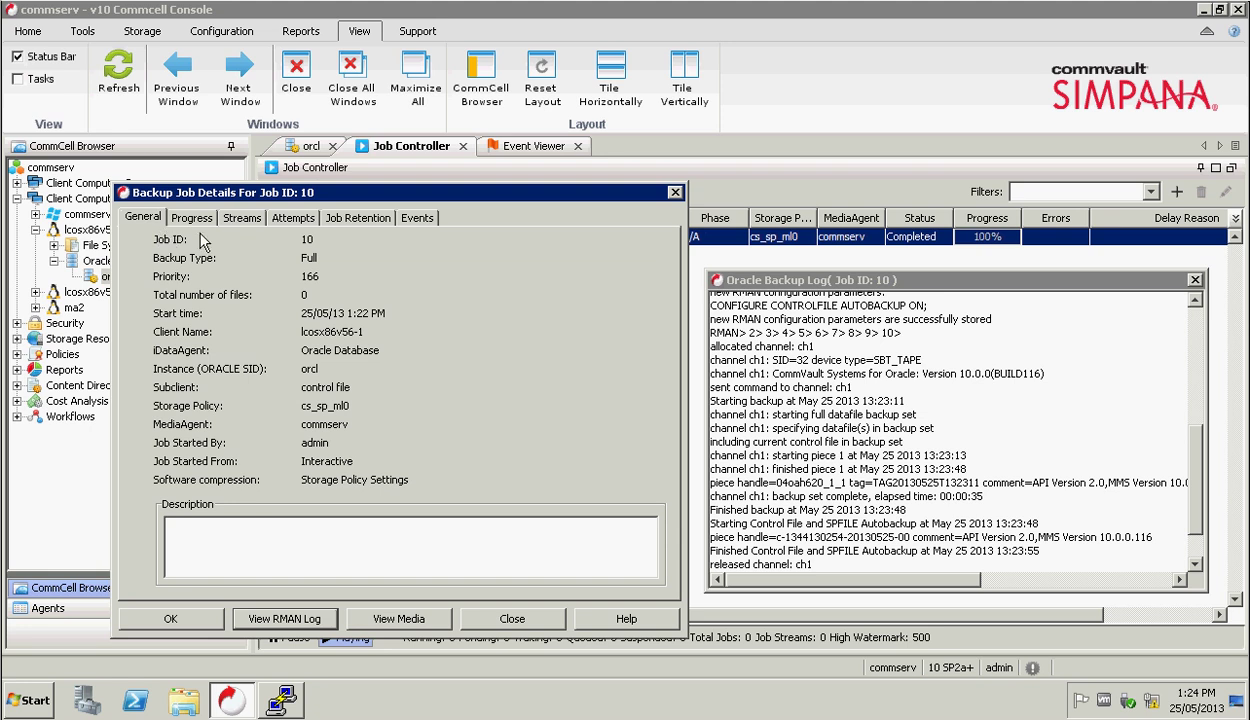
{"action": "left_click", "coordinate": [193, 220]}
{"action": "left_click", "coordinate": [232, 222]}
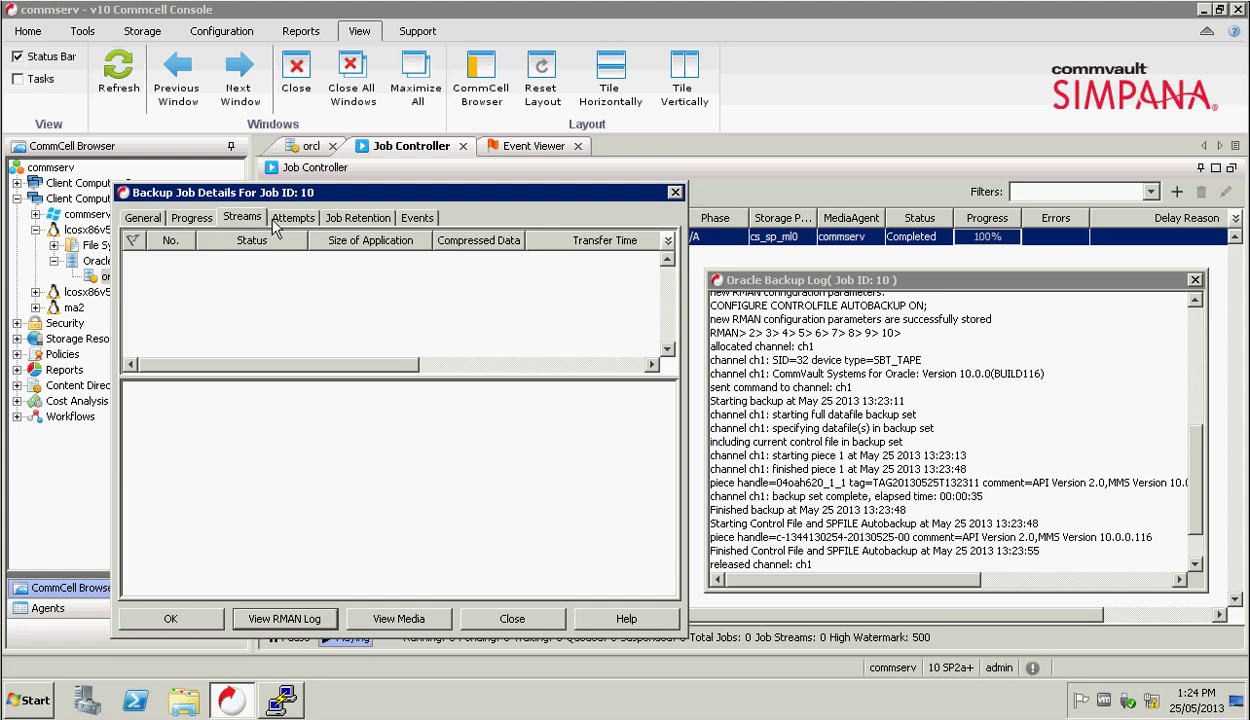
{"action": "left_click", "coordinate": [274, 221]}
{"action": "left_click", "coordinate": [357, 221]}
{"action": "left_click", "coordinate": [418, 219]}
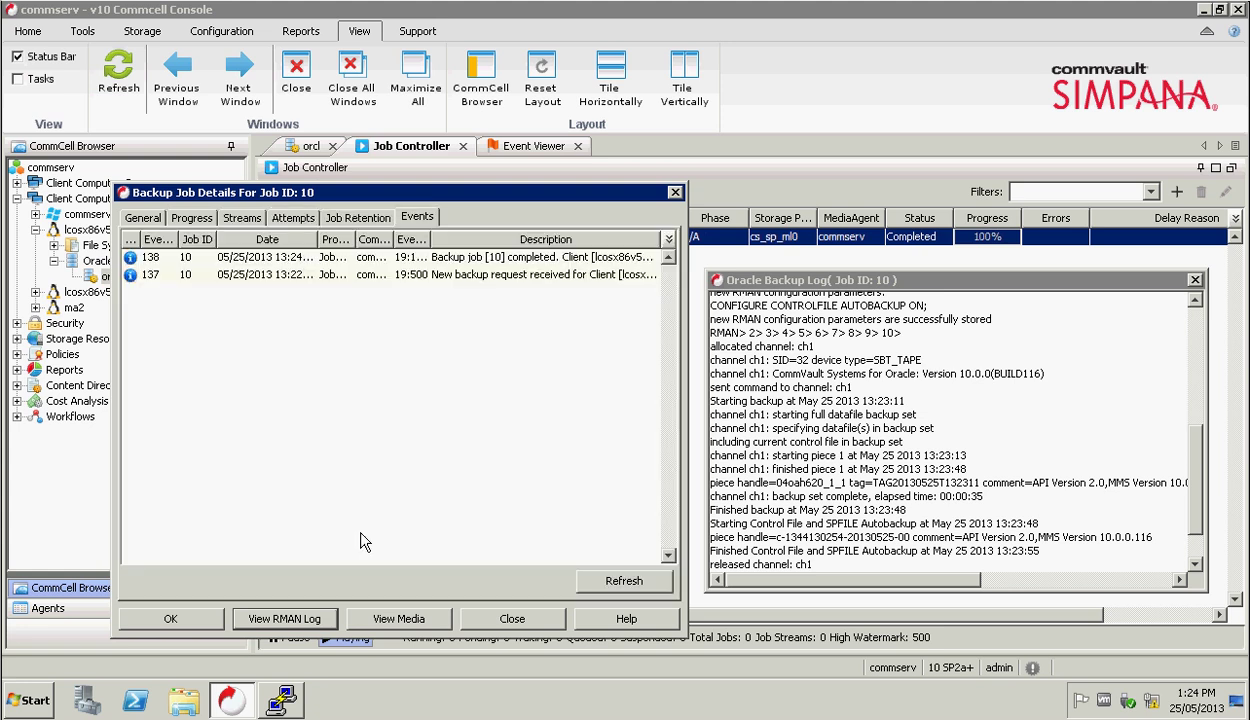
{"action": "left_click", "coordinate": [500, 616]}
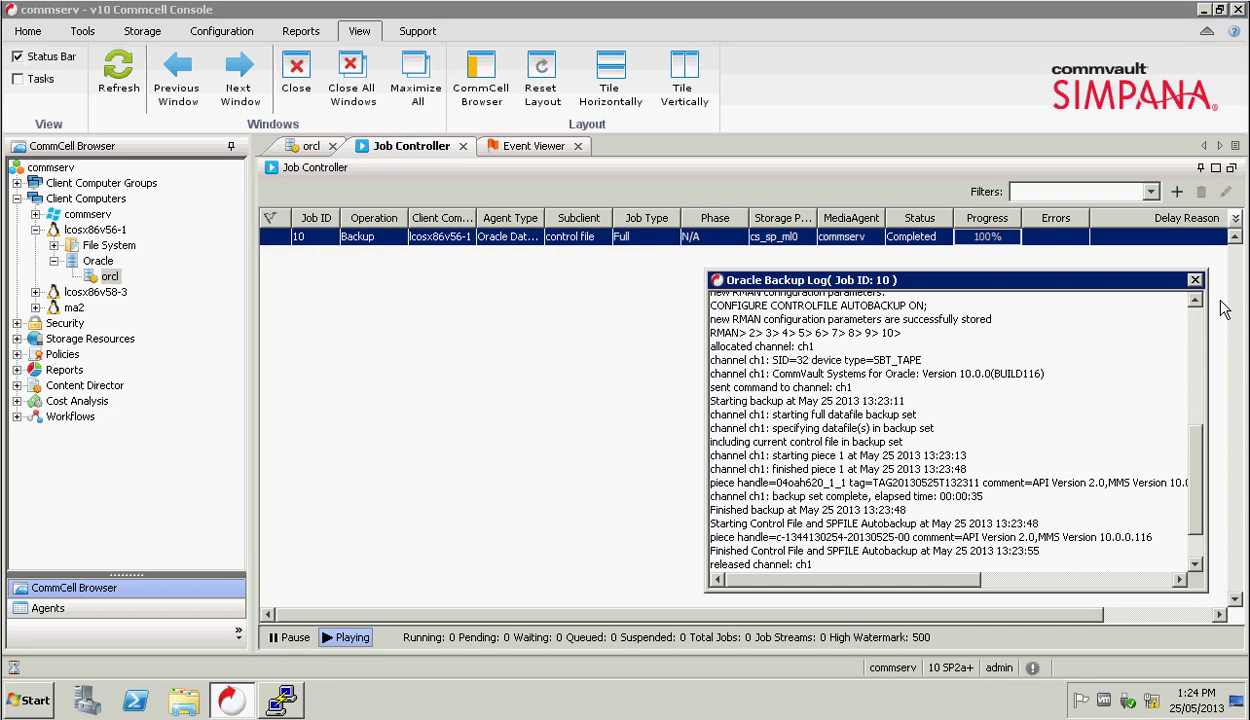
{"action": "scroll", "coordinate": [1195, 562], "scroll_direction": "down", "scroll_amount": 2}
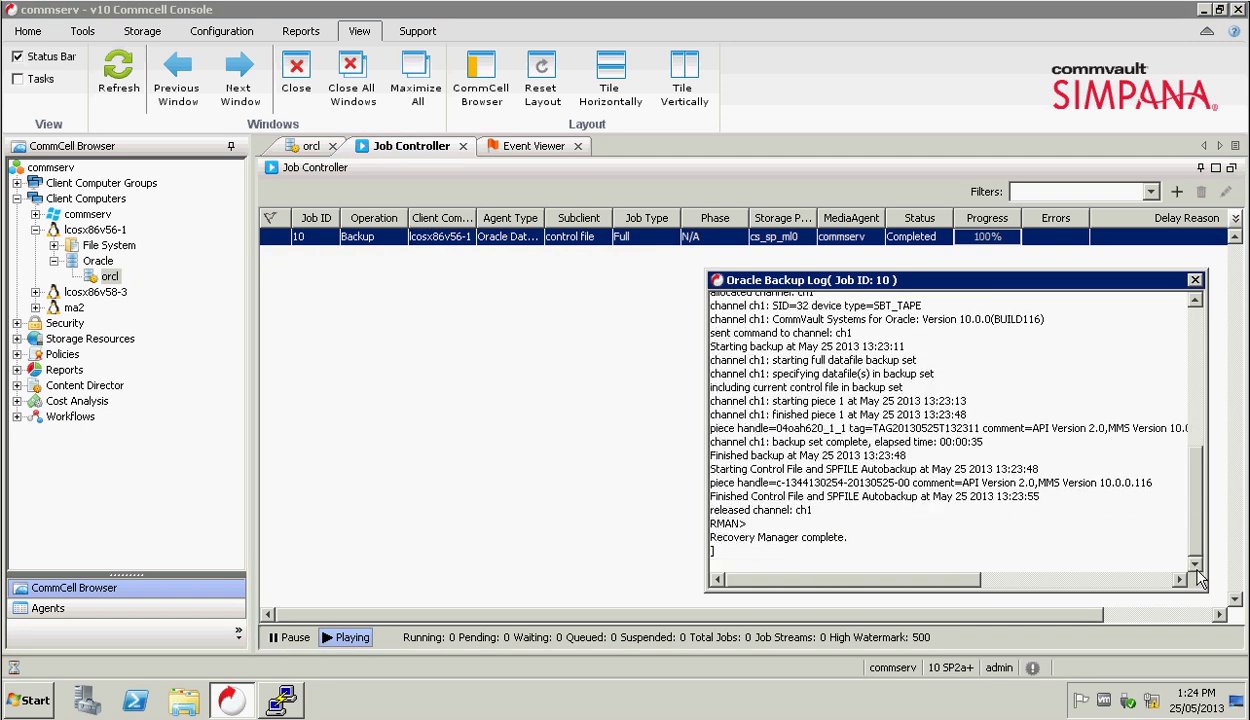
{"action": "left_click", "coordinate": [1195, 280]}
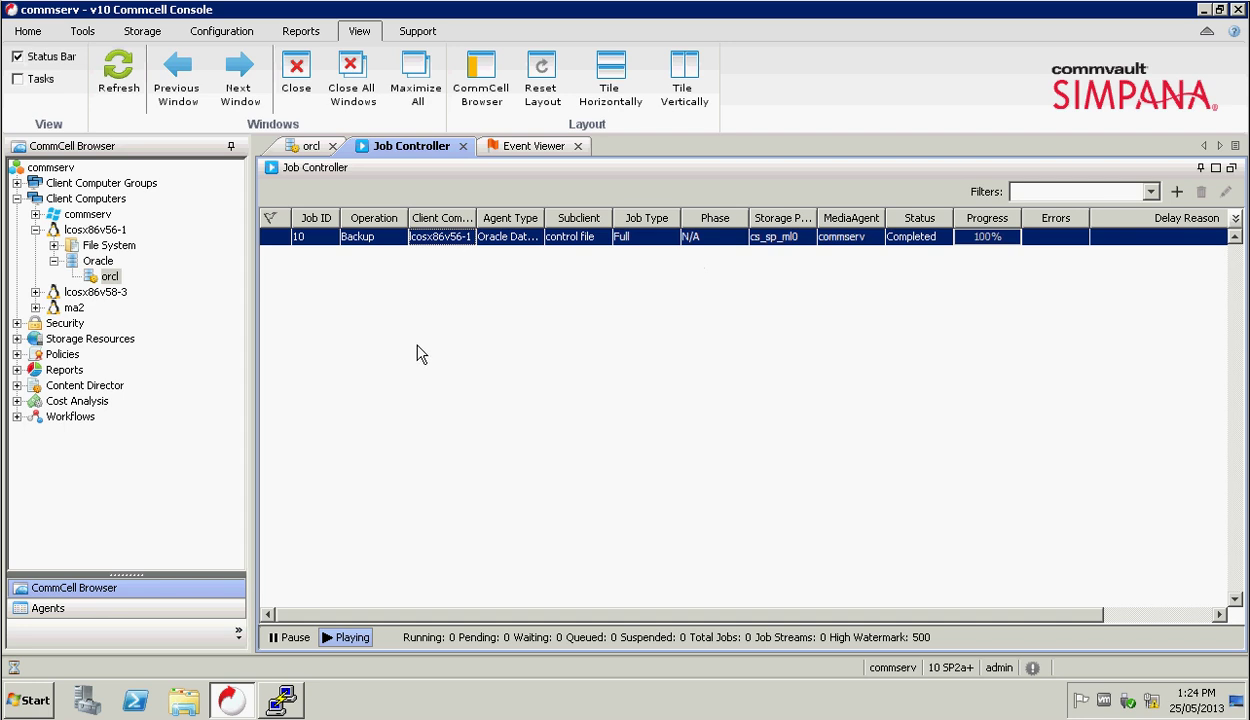
{"action": "right_click", "coordinate": [1081, 700]}
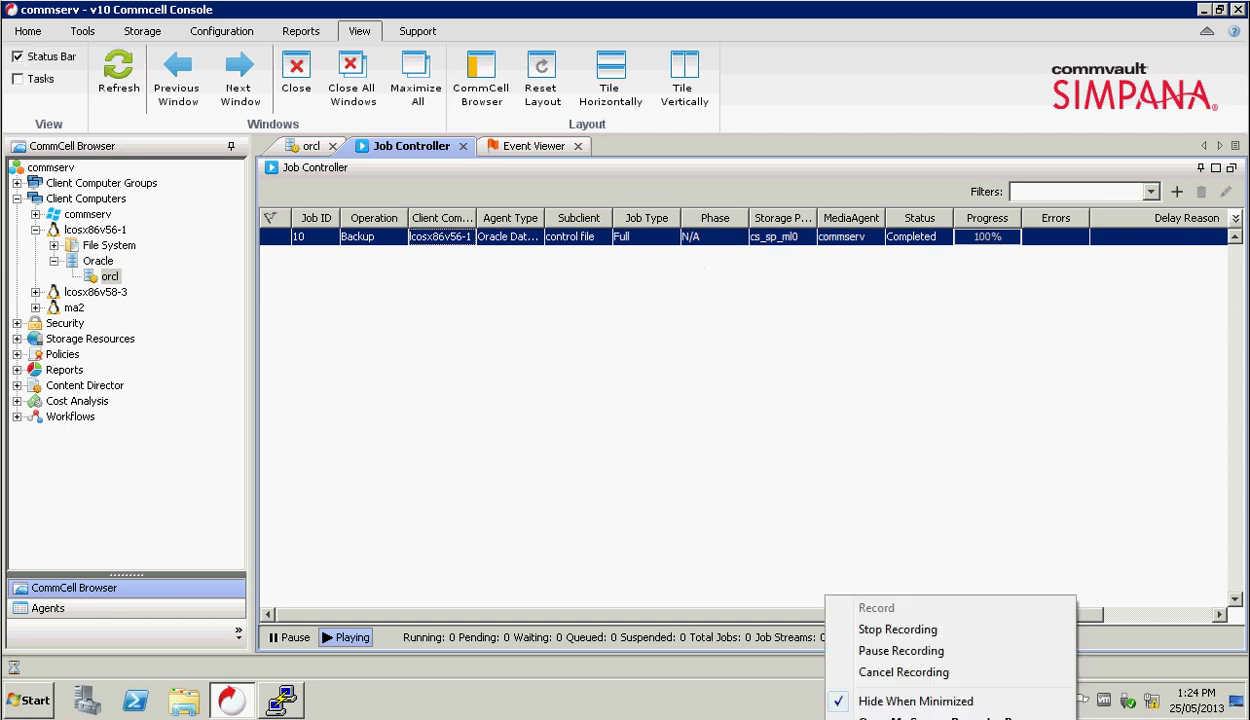